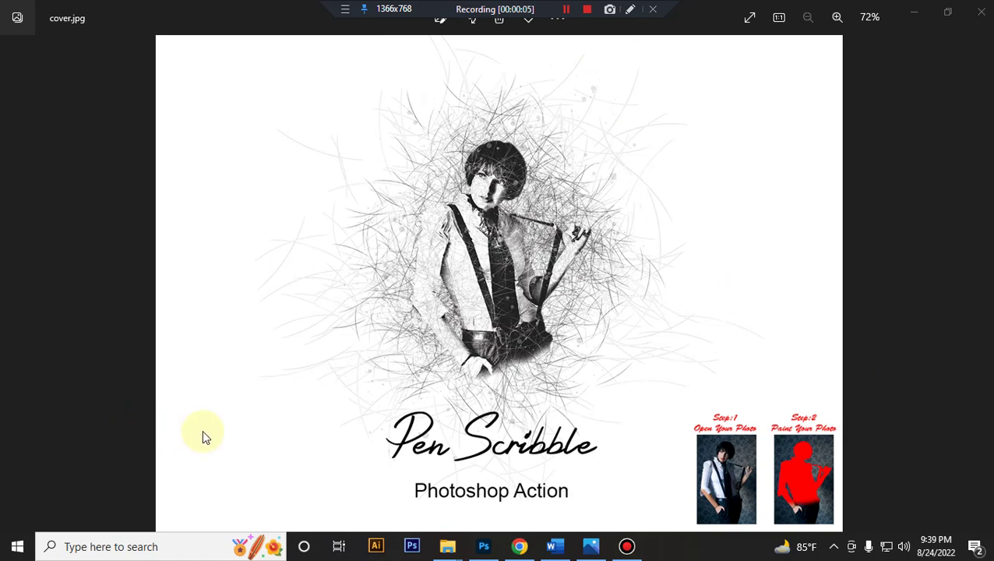
- Load the Pen Scribble Photoshop Action file into Photoshop from its folder
{"action": "left_click", "coordinate": [483, 547]}
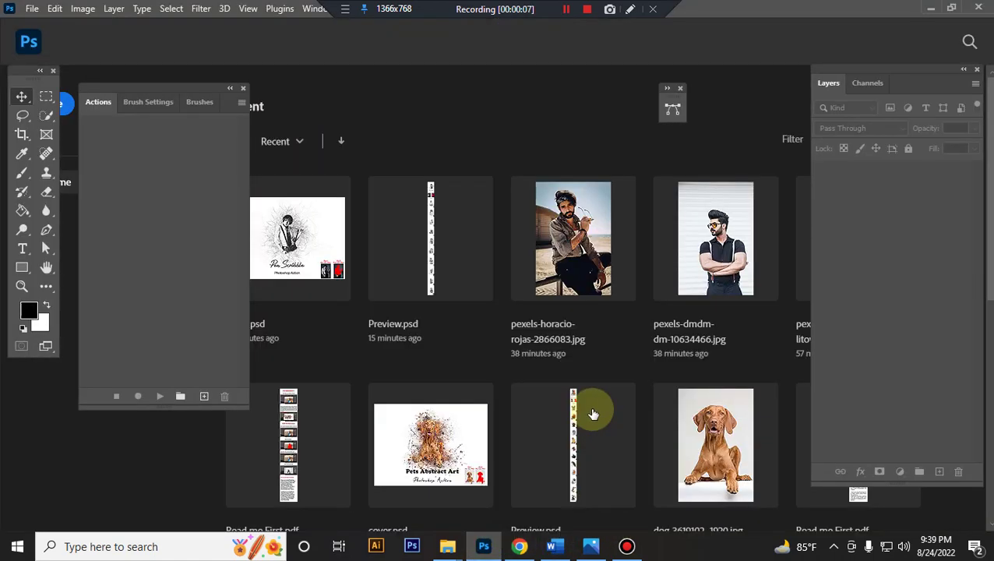
{"action": "mouse_move", "coordinate": [445, 545]}
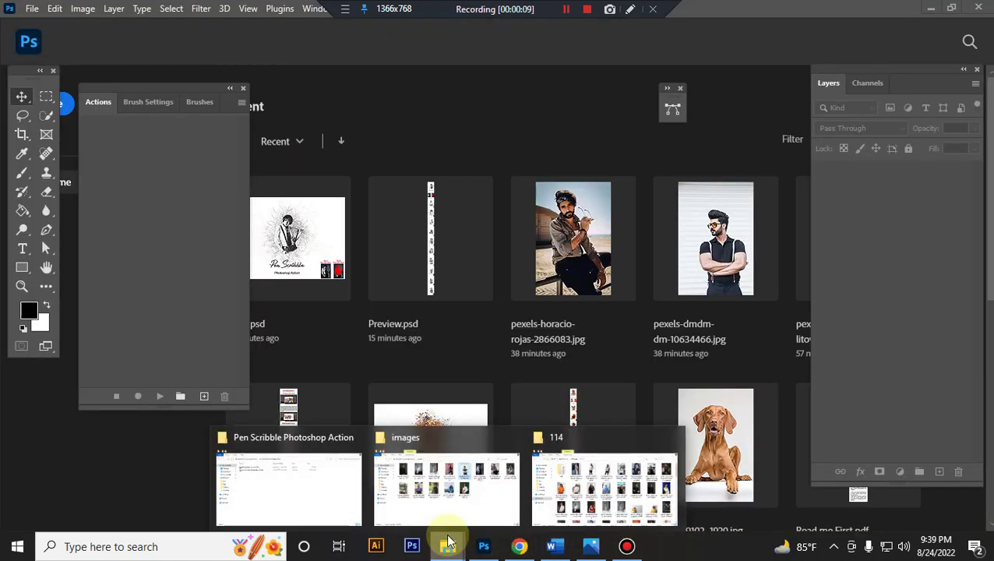
{"action": "left_click", "coordinate": [309, 492]}
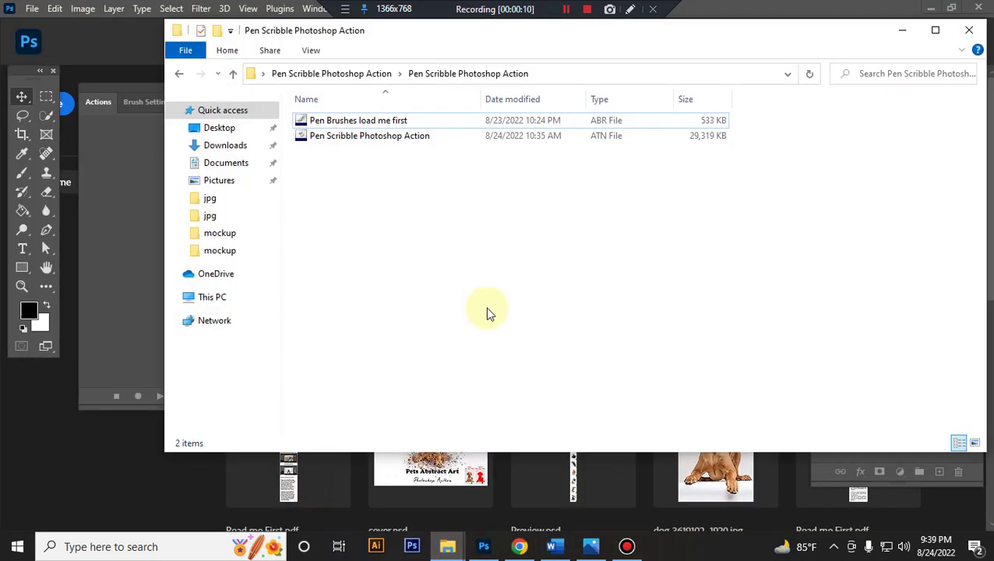
{"action": "left_click", "coordinate": [440, 141]}
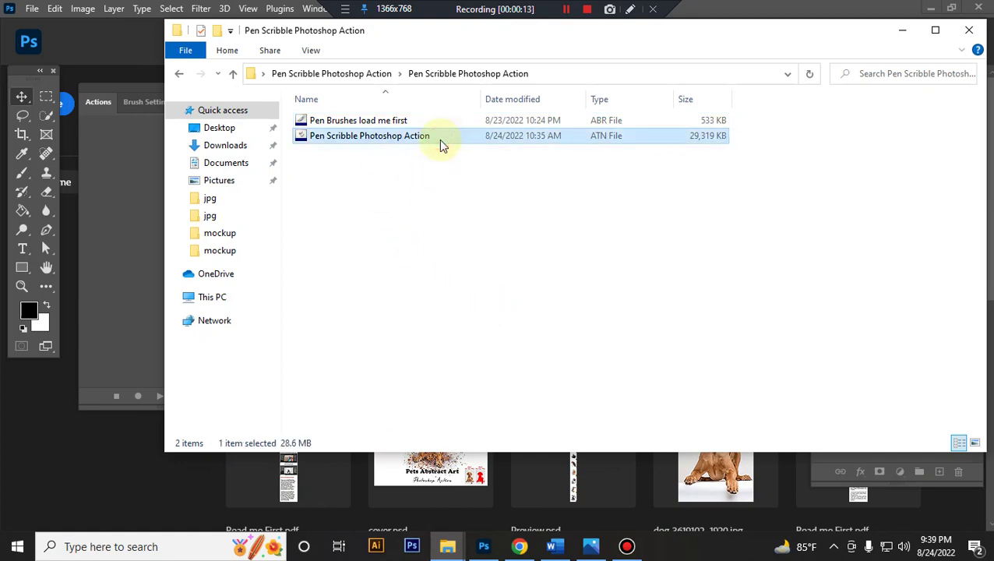
{"action": "double_click", "coordinate": [440, 140]}
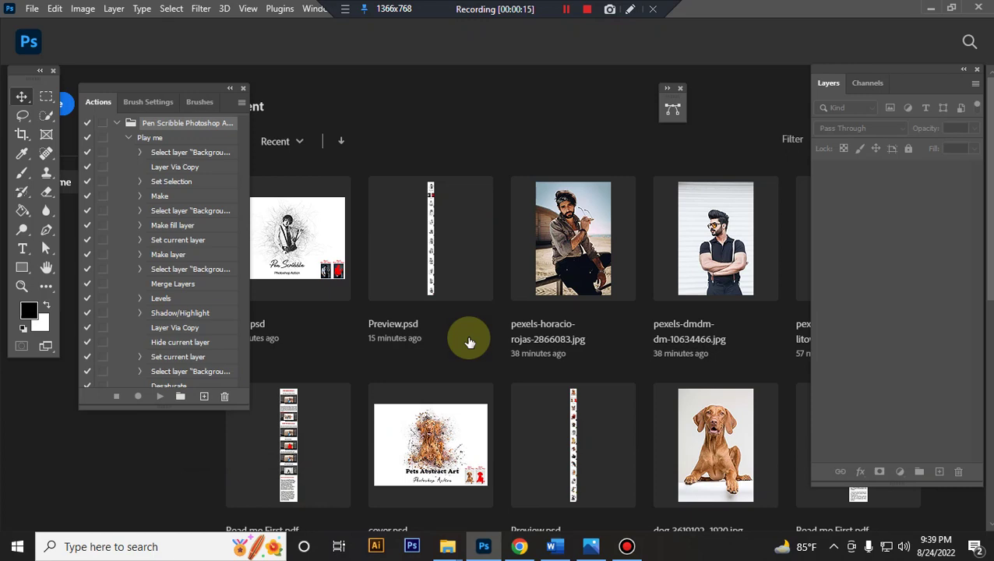
- Load the 'Pen Brushes load me first' brush file into Photoshop
{"action": "mouse_move", "coordinate": [446, 545]}
{"action": "left_click", "coordinate": [312, 489]}
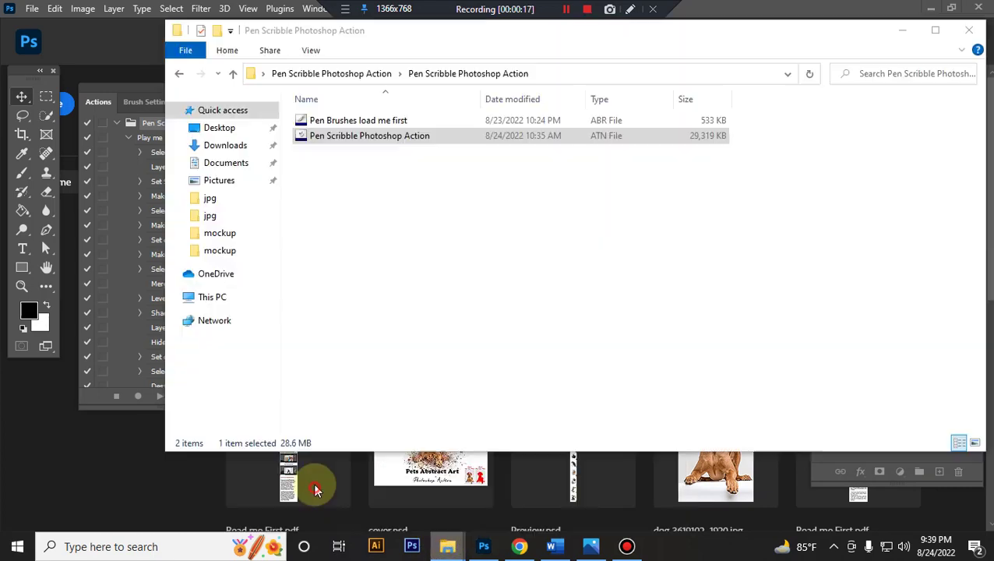
{"action": "left_click", "coordinate": [435, 122]}
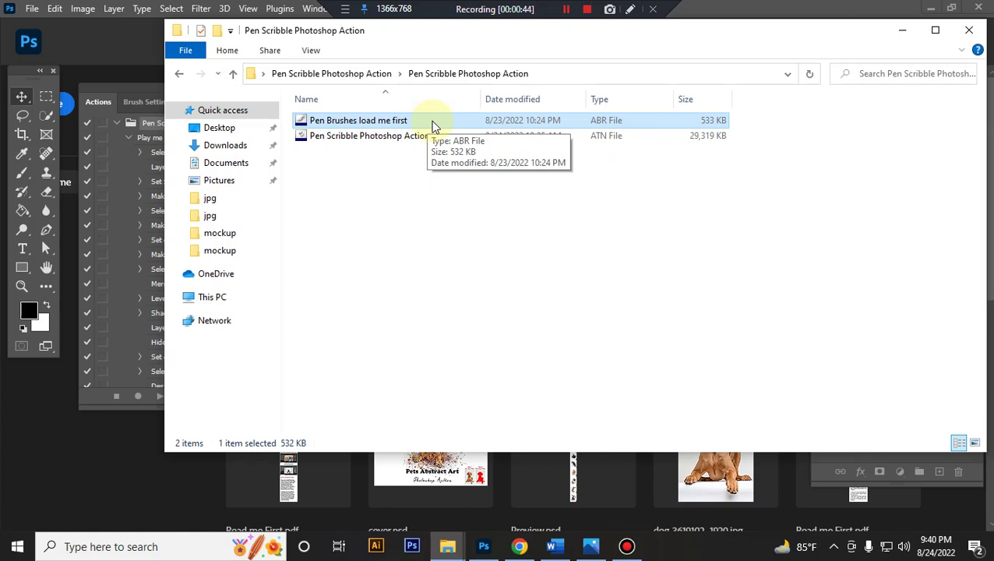
{"action": "double_click", "coordinate": [434, 126]}
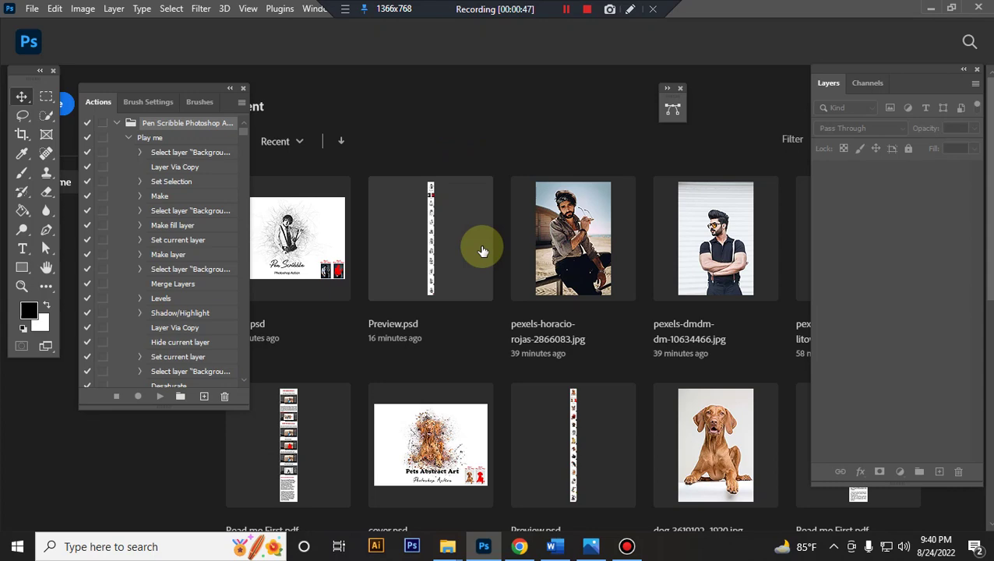
- Open pexels-dmdm-dm-10634466.jpg from the images folder as a new Photoshop document
{"action": "mouse_move", "coordinate": [452, 540]}
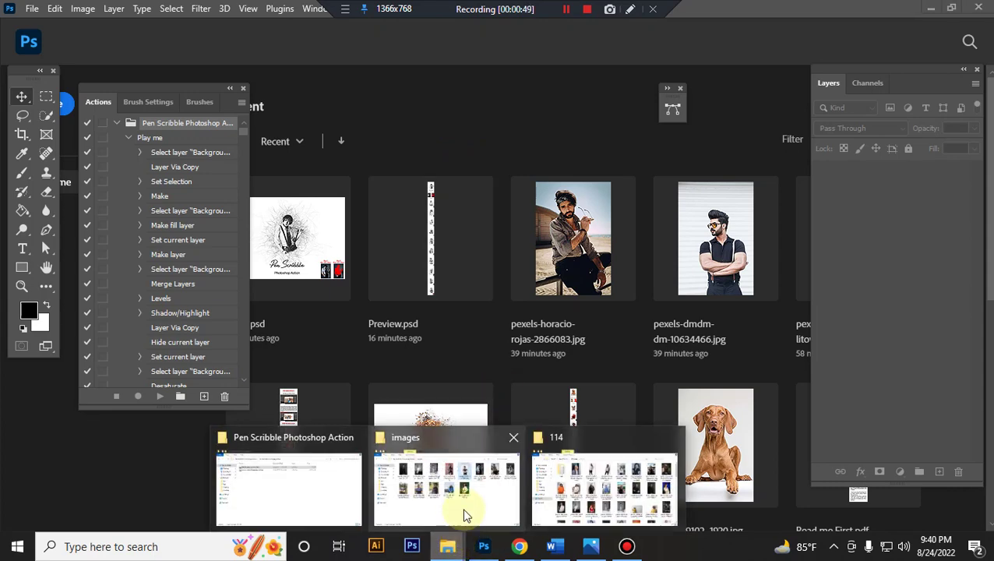
{"action": "left_click", "coordinate": [461, 492]}
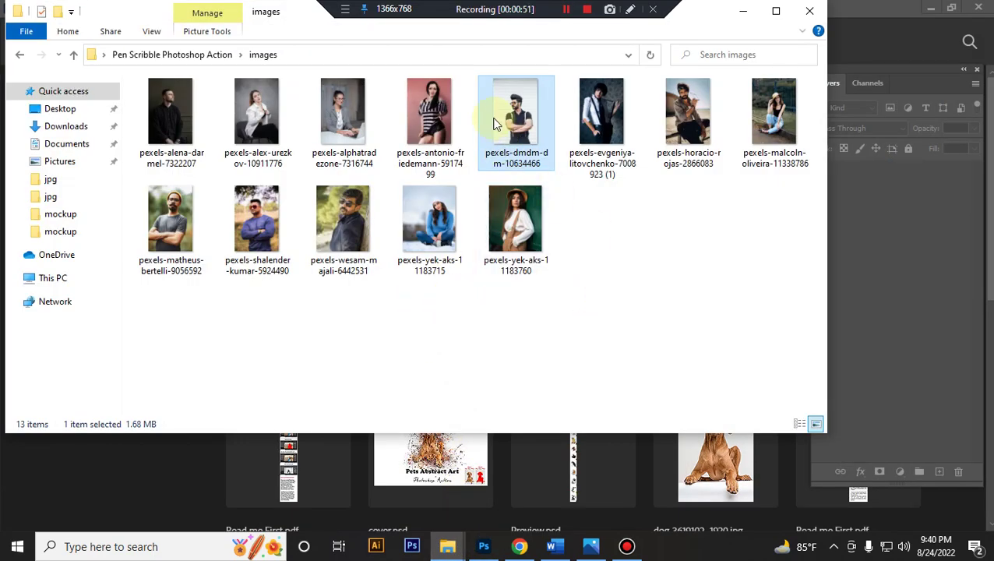
{"action": "left_click_drag", "start_coordinate": [516, 117], "coordinate": [544, 91]}
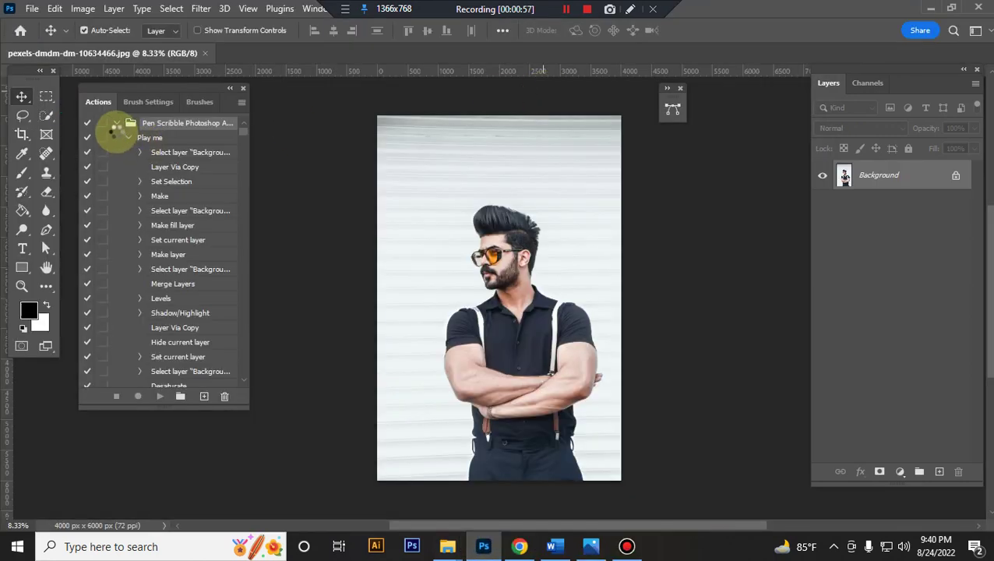
- Use Quick Selection's Select Subject to automatically outline the man
{"action": "left_click", "coordinate": [45, 116]}
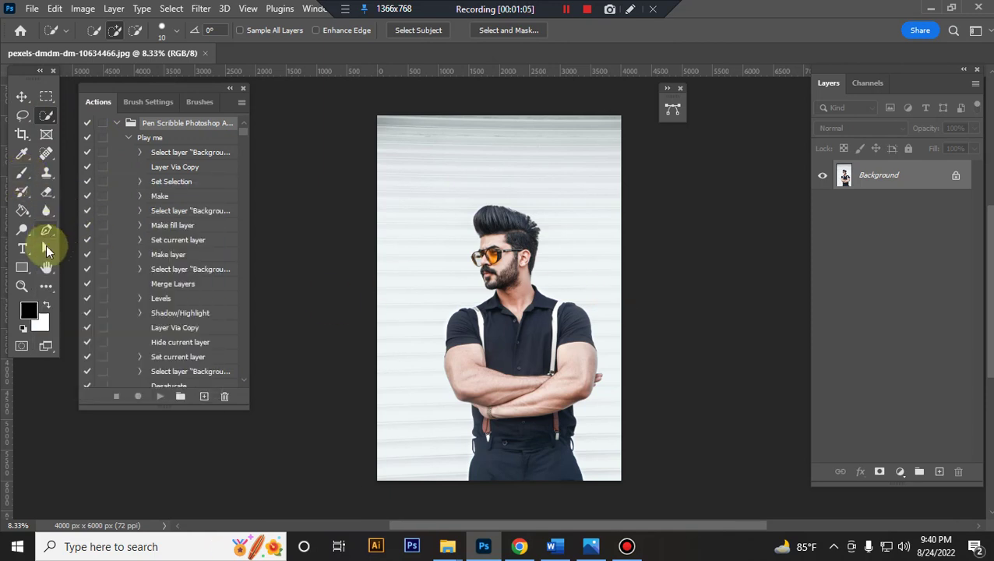
{"action": "left_click", "coordinate": [418, 31]}
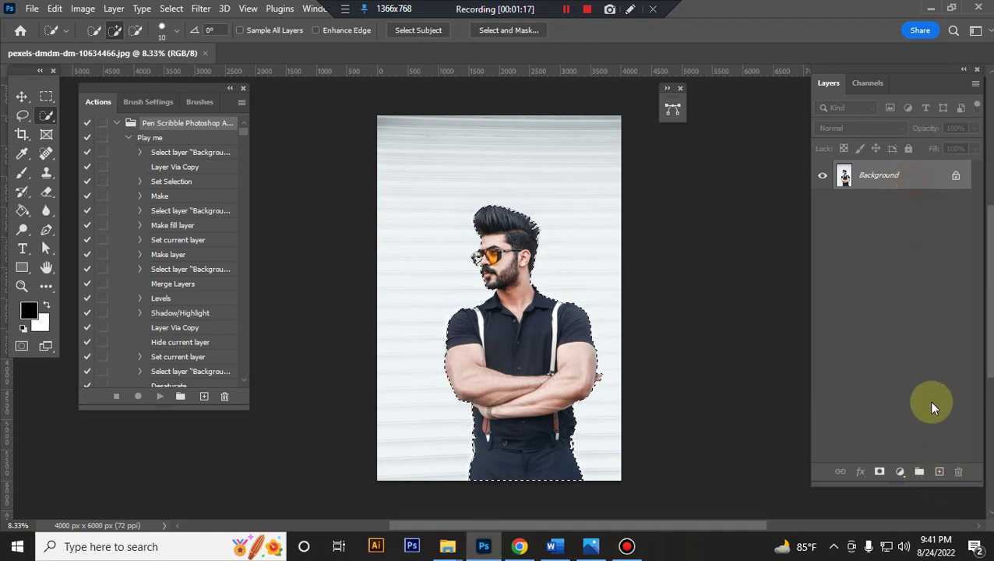
- Add a new layer named 'paint' above the Background
{"action": "left_click", "coordinate": [940, 475]}
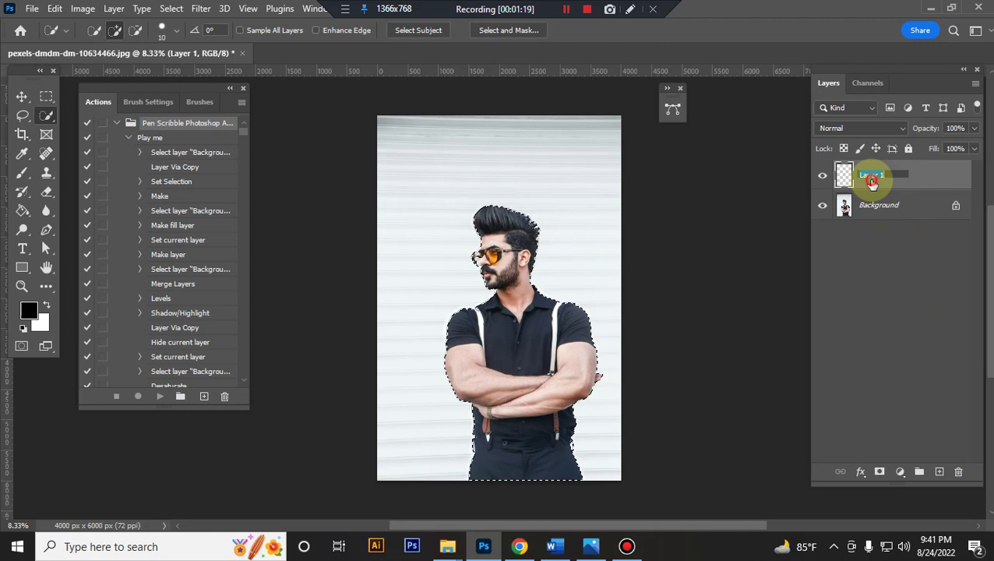
{"action": "type", "text": "hair"}
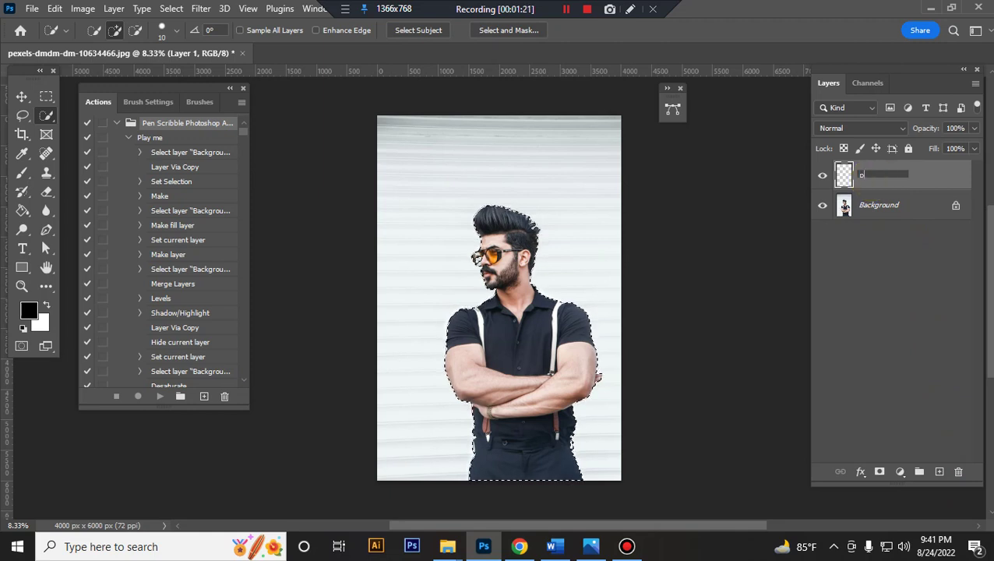
{"action": "type", "text": "t"}
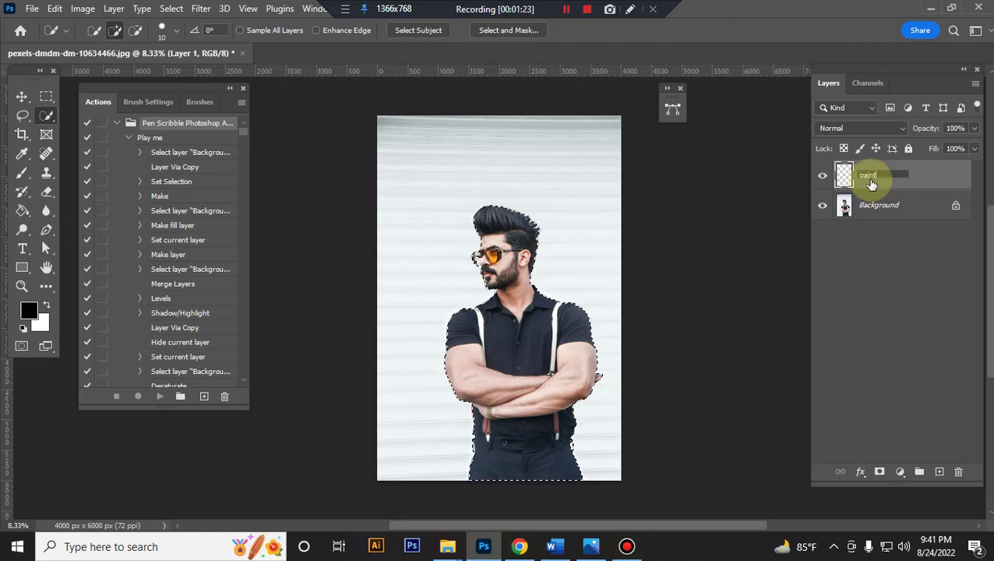
{"action": "left_click", "coordinate": [917, 183]}
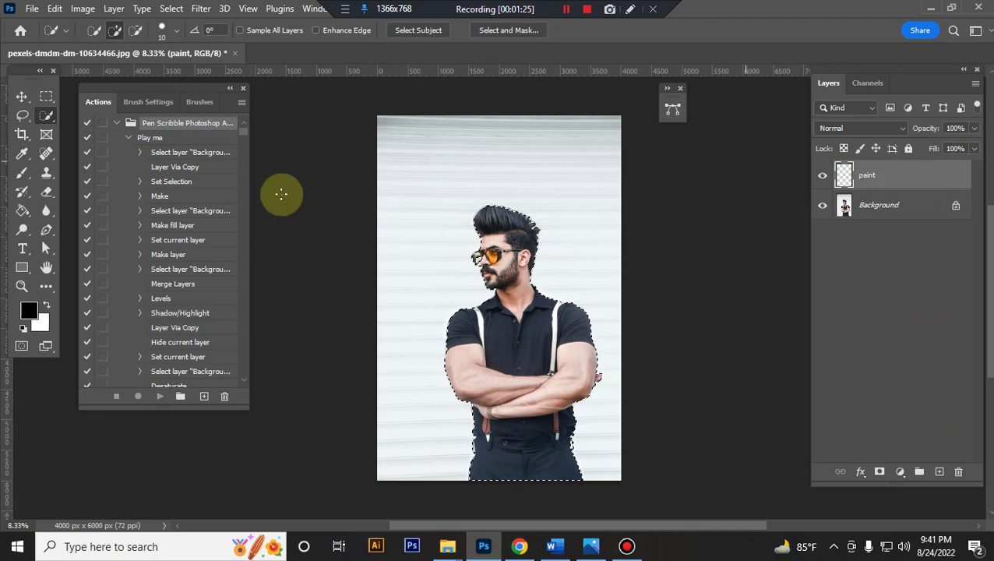
- Fill the selected figure with ff0000 red, then deselect
{"action": "left_click", "coordinate": [29, 310]}
{"action": "type", "text": "ff0000"}
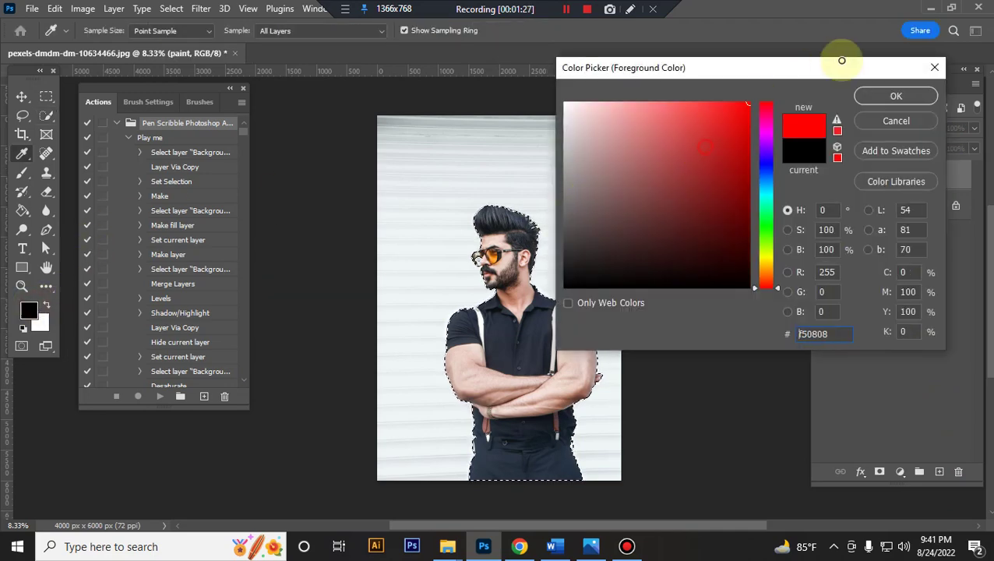
{"action": "left_click", "coordinate": [891, 98]}
{"action": "left_click", "coordinate": [22, 210]}
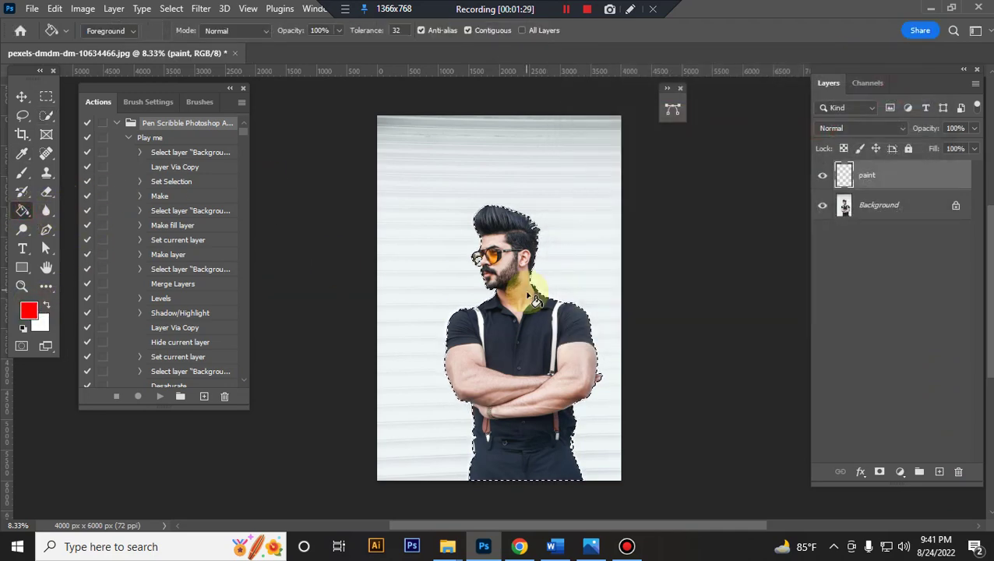
{"action": "left_click", "coordinate": [524, 296]}
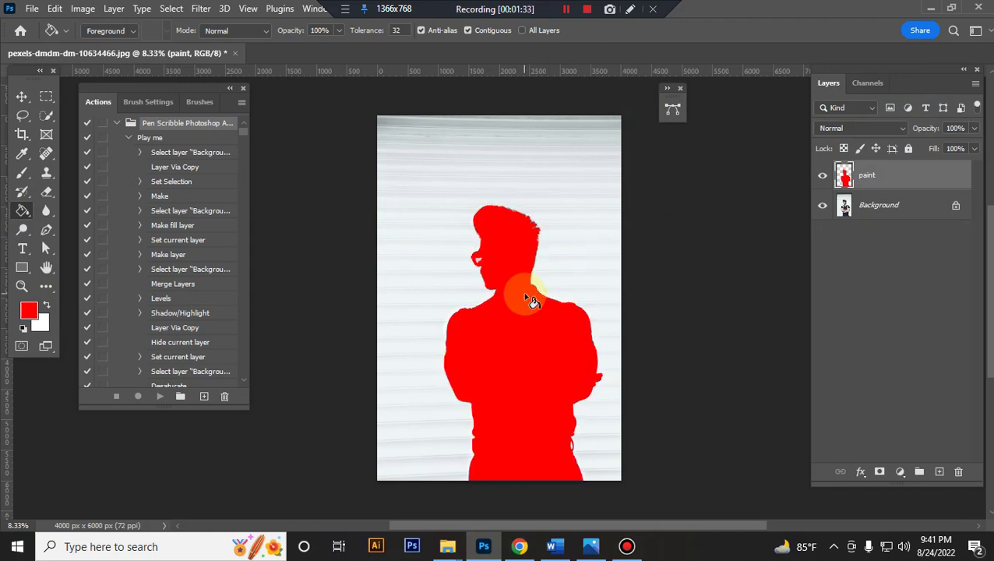
{"action": "key", "text": "ctrl+d"}
- Erase the red along the figure's bottom edge with an enlarged eraser, revealing the trousers
{"action": "left_click", "coordinate": [24, 97]}
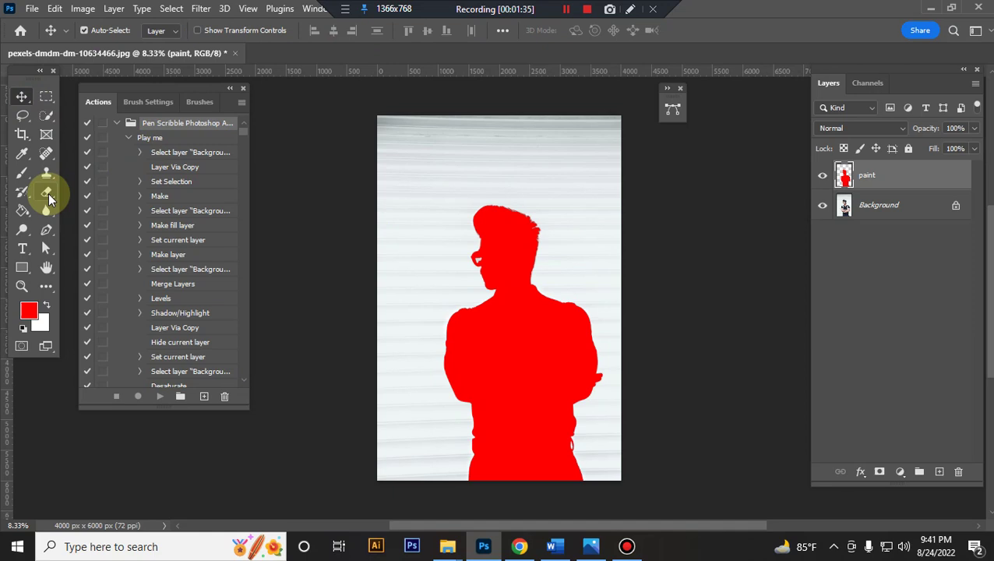
{"action": "left_click", "coordinate": [46, 193]}
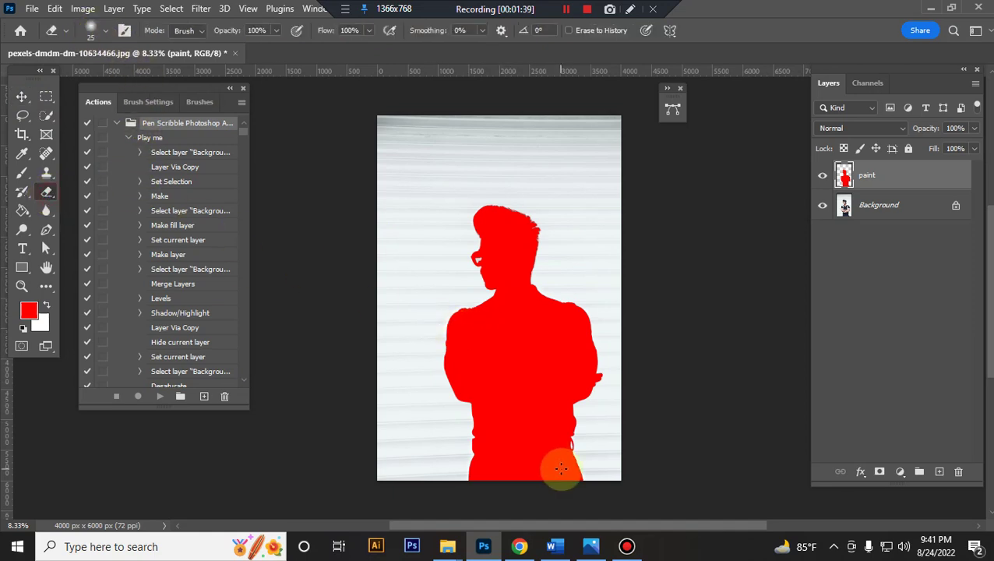
{"action": "key", "text": "bracketright"}
{"action": "key", "text": "bracketright"}
{"action": "key", "text": "bracketright"}
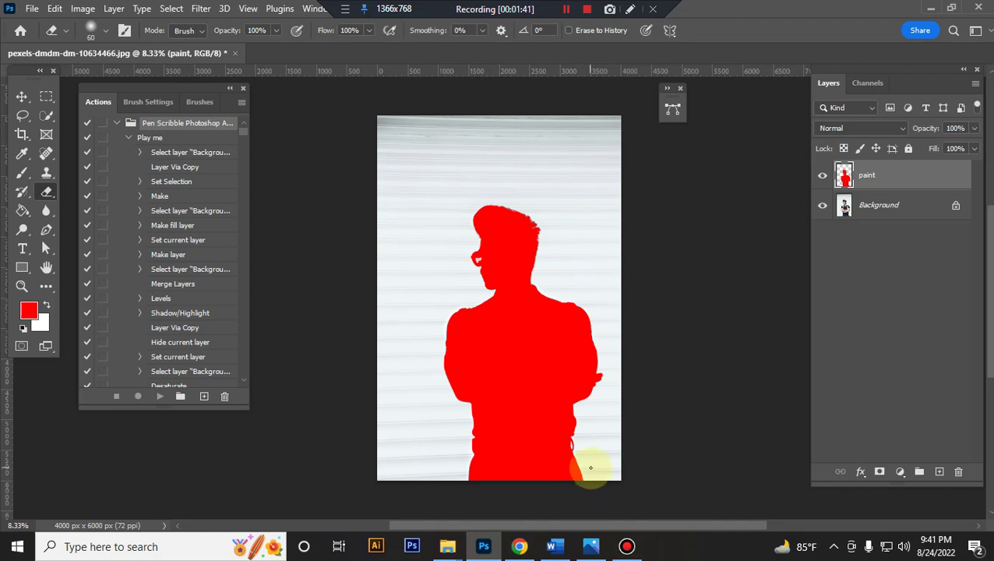
{"action": "mouse_move", "coordinate": [585, 472]}
{"action": "left_mouse_down"}
{"action": "mouse_move", "coordinate": [523, 486]}
{"action": "mouse_move", "coordinate": [444, 477]}
{"action": "mouse_move", "coordinate": [456, 465]}
{"action": "mouse_move", "coordinate": [535, 479]}
{"action": "mouse_move", "coordinate": [580, 457]}
{"action": "mouse_move", "coordinate": [547, 471]}
{"action": "mouse_move", "coordinate": [482, 468]}
{"action": "left_mouse_up"}
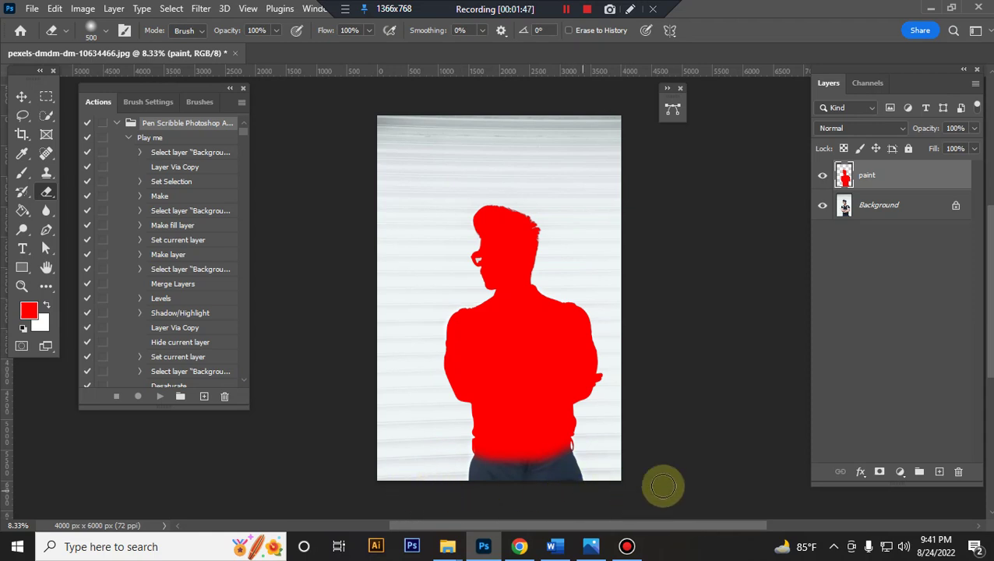
{"action": "left_click", "coordinate": [23, 97]}
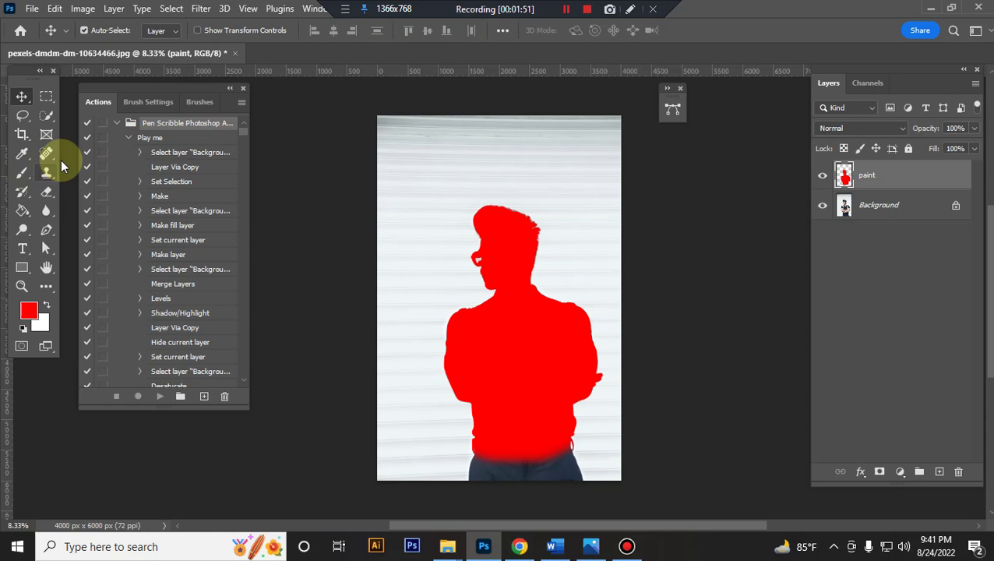
- Crop to 3000×2000, extending the frame past the photo to add white space
{"action": "left_click", "coordinate": [22, 134]}
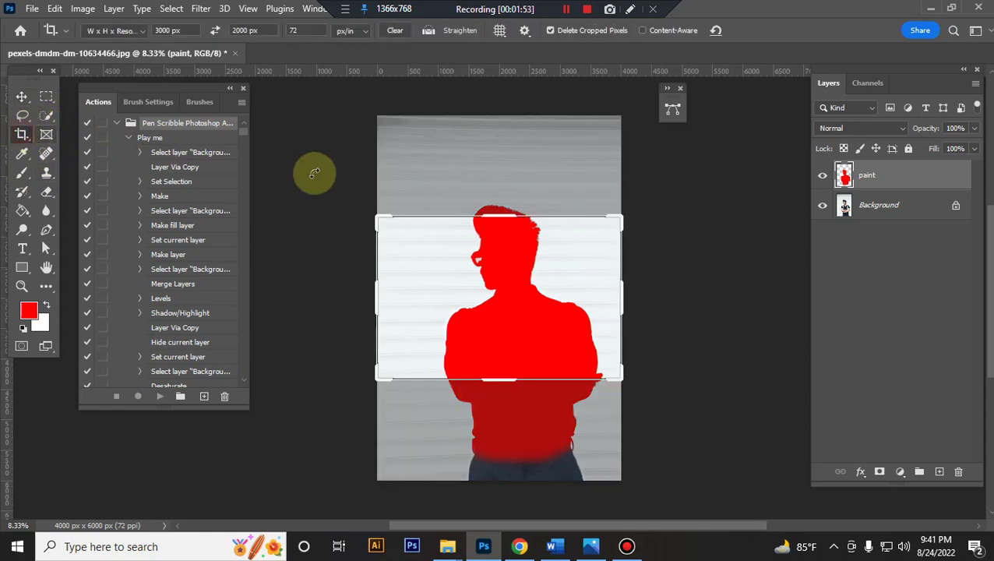
{"action": "left_click", "coordinate": [485, 296]}
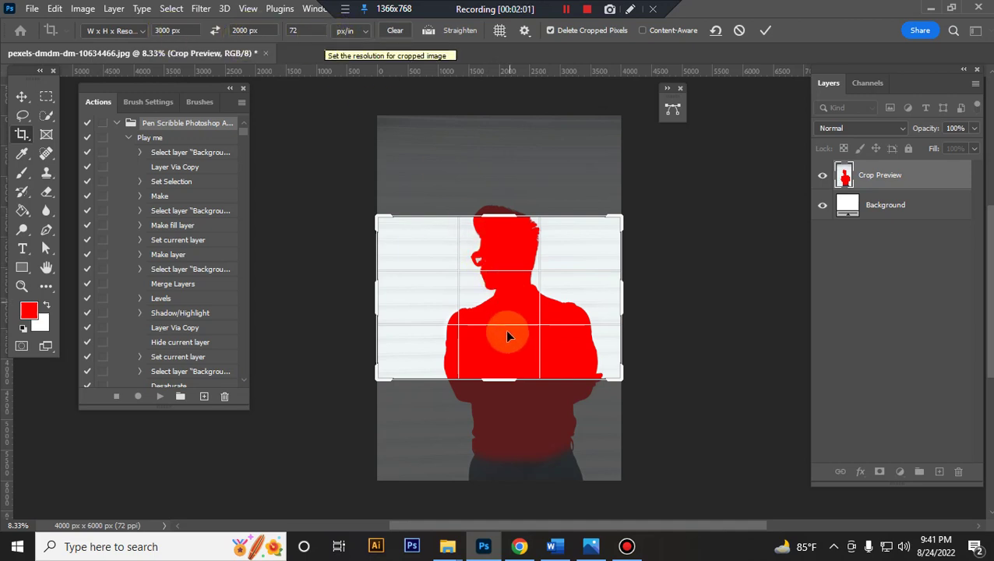
{"action": "left_click_drag", "start_coordinate": [508, 362], "coordinate": [492, 341]}
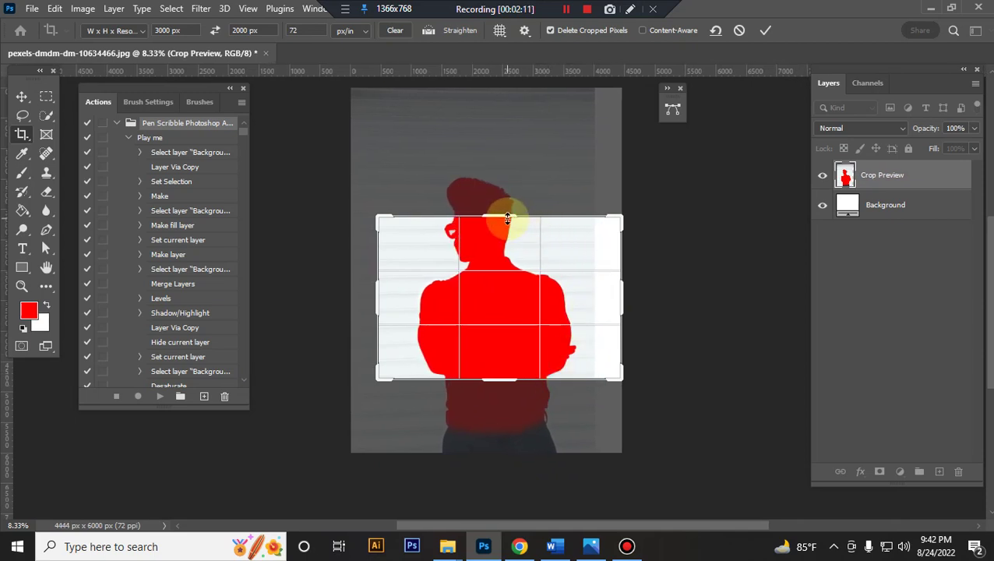
{"action": "left_click_drag", "start_coordinate": [502, 217], "coordinate": [513, 167]}
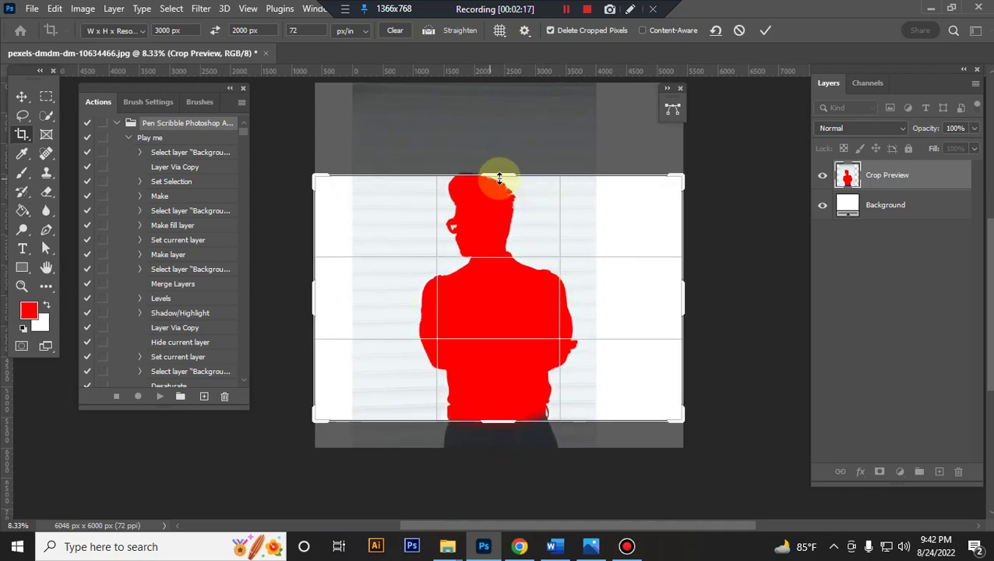
{"action": "left_click_drag", "start_coordinate": [500, 178], "coordinate": [502, 137]}
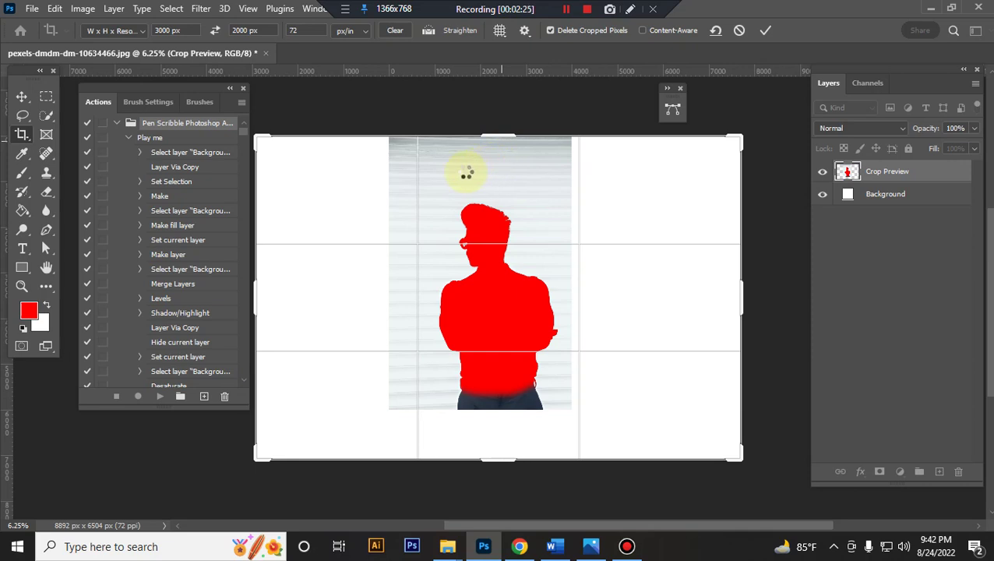
{"action": "double_click", "coordinate": [466, 173]}
- Reset colours to default black and white and select the Play me action
{"action": "left_click", "coordinate": [22, 96]}
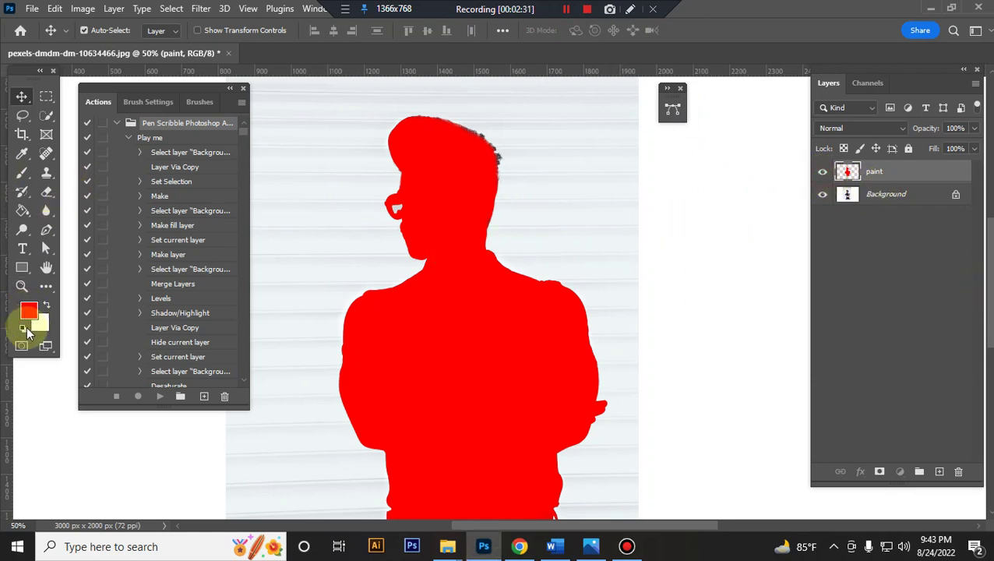
{"action": "left_click", "coordinate": [23, 328]}
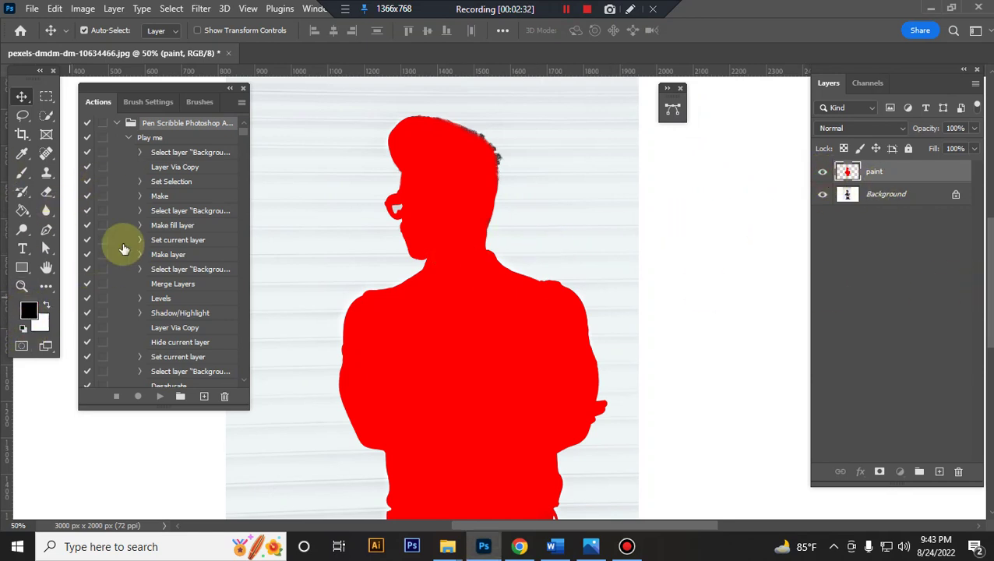
{"action": "left_click", "coordinate": [166, 140]}
- Hide the red paint layer and run the Play me action to completion
{"action": "left_click", "coordinate": [823, 172]}
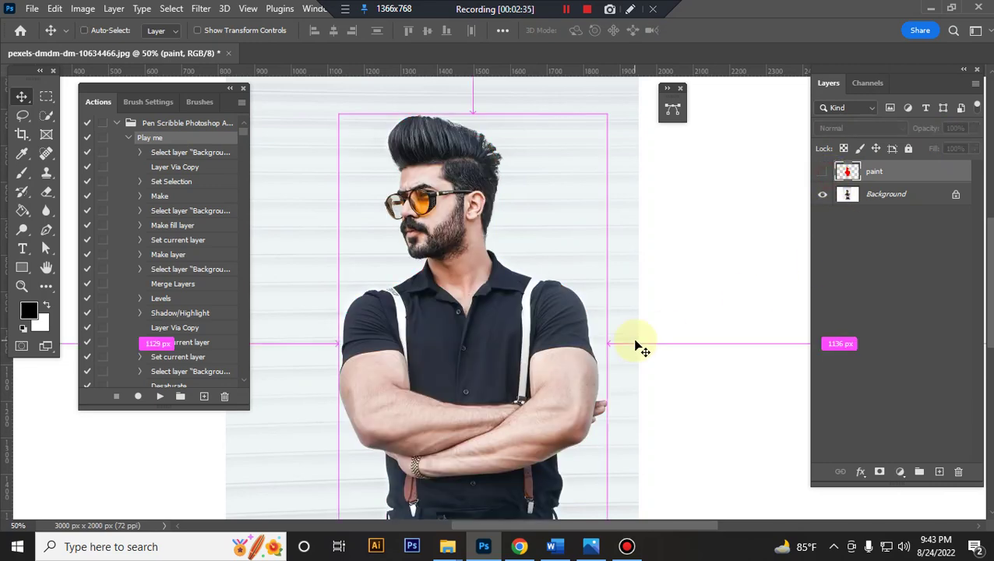
{"action": "left_click", "coordinate": [160, 396]}
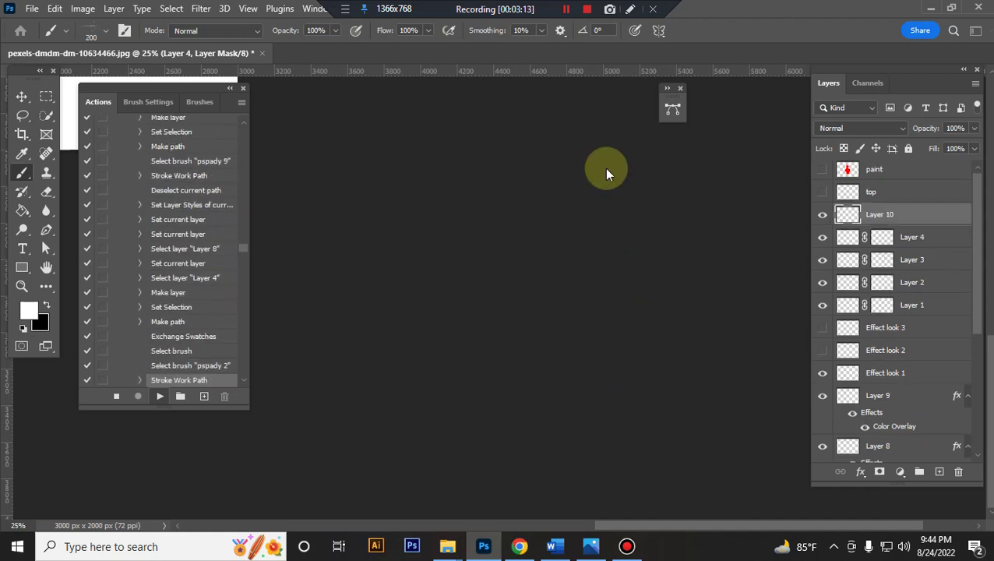
{"action": "left_click", "coordinate": [567, 17]}
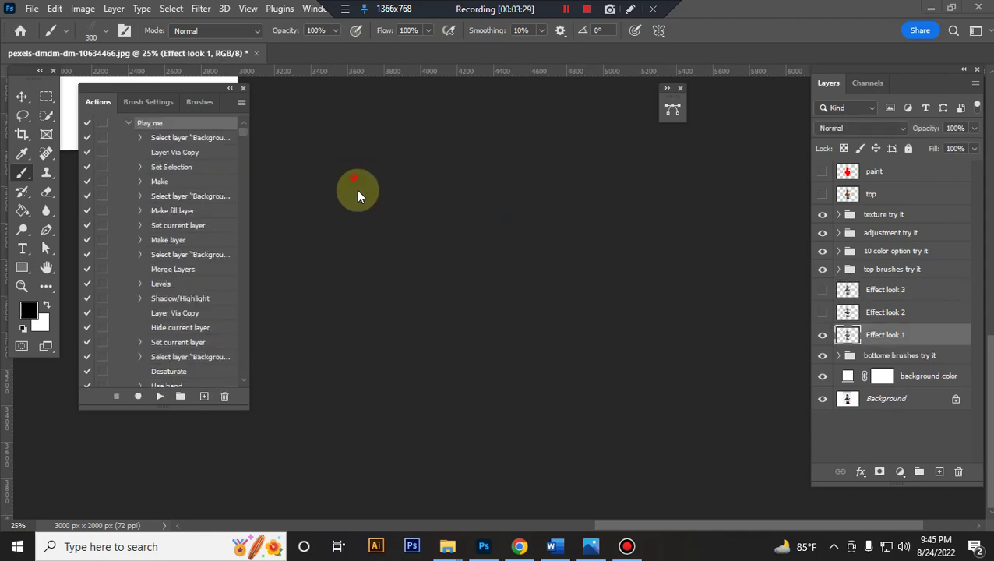
- Zoom and pan over the sketch, toggling the texture try it group off and on
{"action": "left_click_drag", "start_coordinate": [417, 263], "coordinate": [544, 334]}
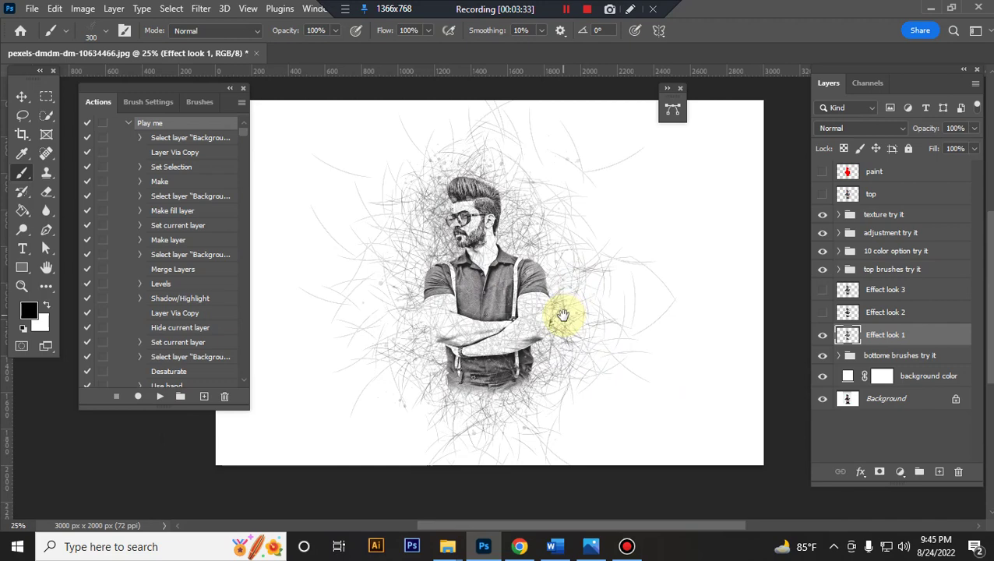
{"action": "scroll", "coordinate": [565, 317], "scroll_direction": "up", "scroll_amount": 1}
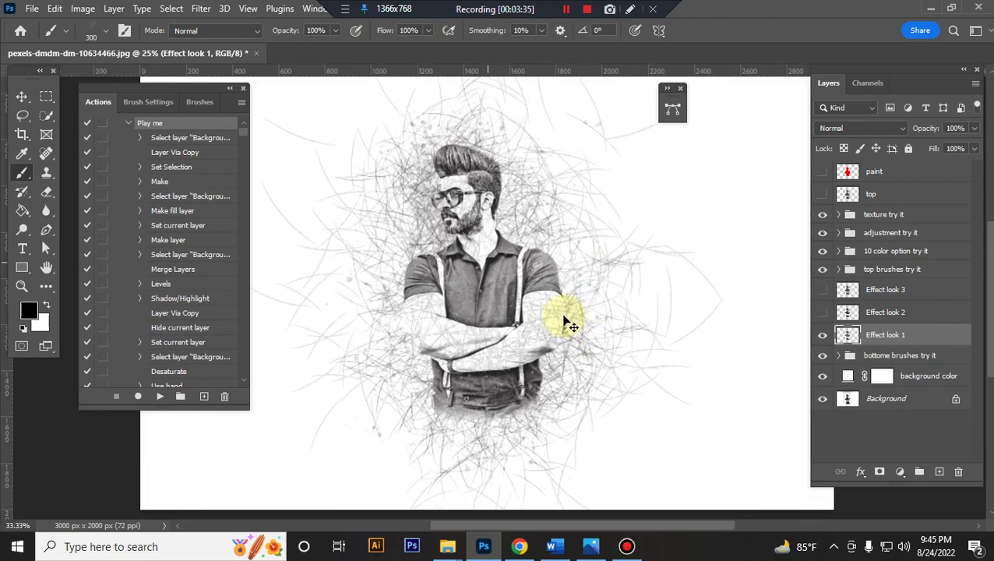
{"action": "scroll", "coordinate": [565, 317], "scroll_direction": "up", "scroll_amount": 1}
{"action": "scroll", "coordinate": [565, 317], "scroll_direction": "down", "scroll_amount": 1}
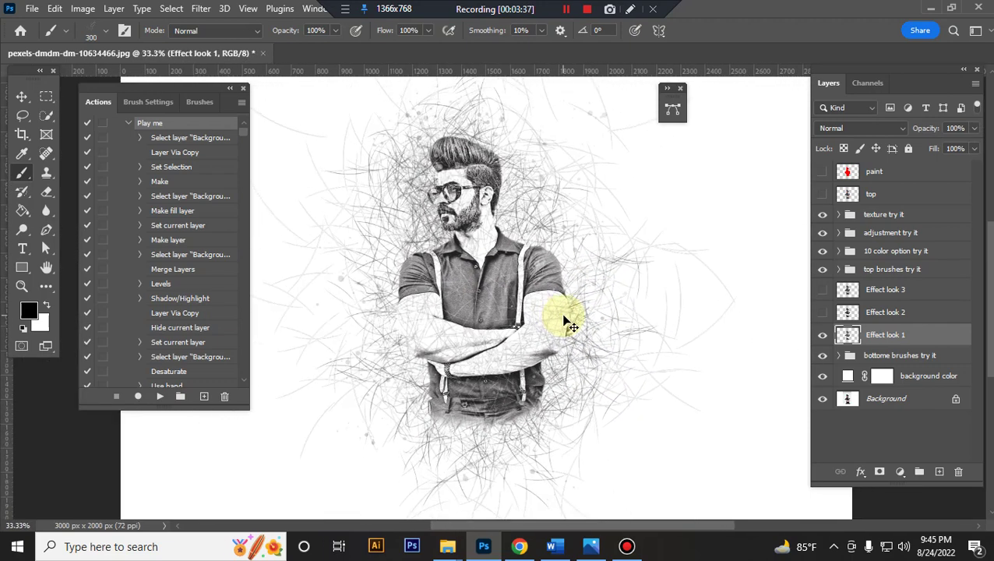
{"action": "scroll", "coordinate": [564, 319], "scroll_direction": "down", "scroll_amount": 1}
{"action": "scroll", "coordinate": [564, 319], "scroll_direction": "up", "scroll_amount": 1}
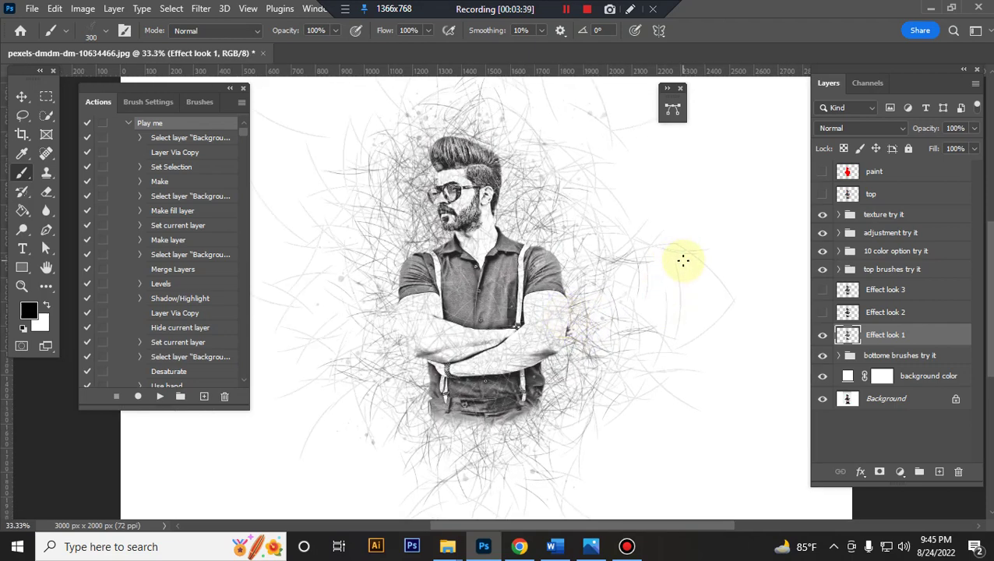
{"action": "left_click", "coordinate": [888, 217]}
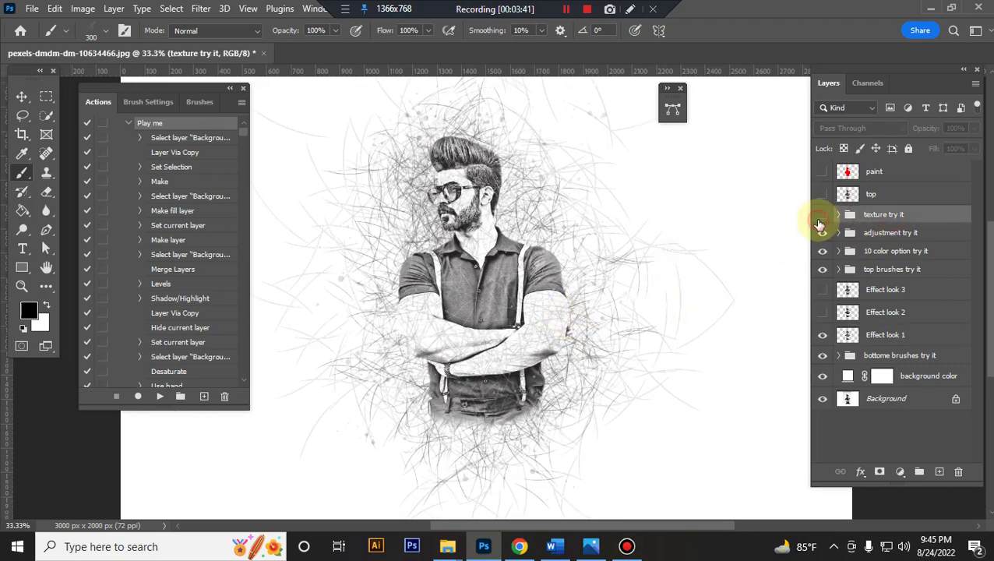
{"action": "key", "text": "ctrl+plus"}
{"action": "key", "text": "ctrl+plus"}
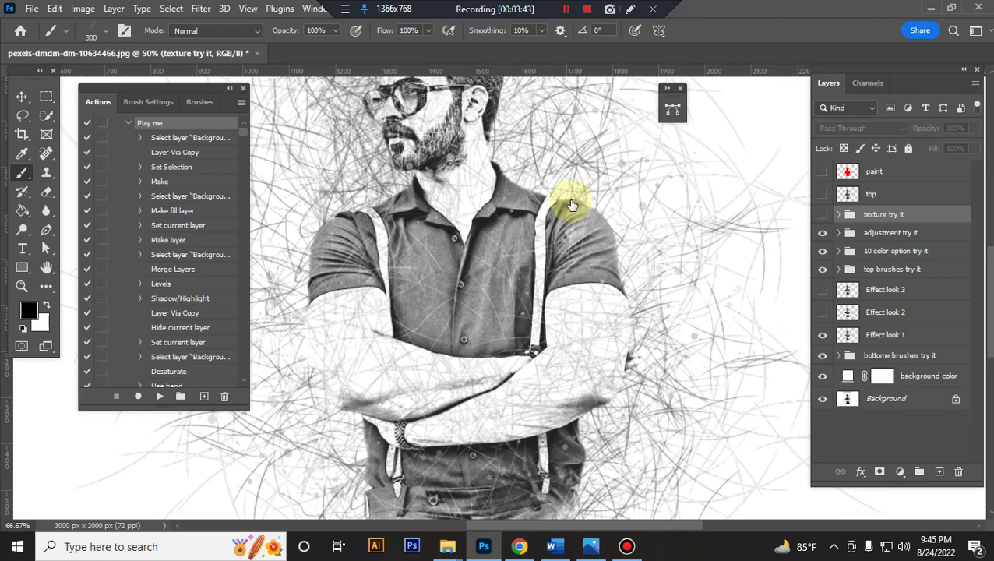
{"action": "scroll", "coordinate": [598, 314], "scroll_direction": "up", "scroll_amount": 3}
{"action": "scroll", "coordinate": [599, 313], "scroll_direction": "left", "scroll_amount": 2}
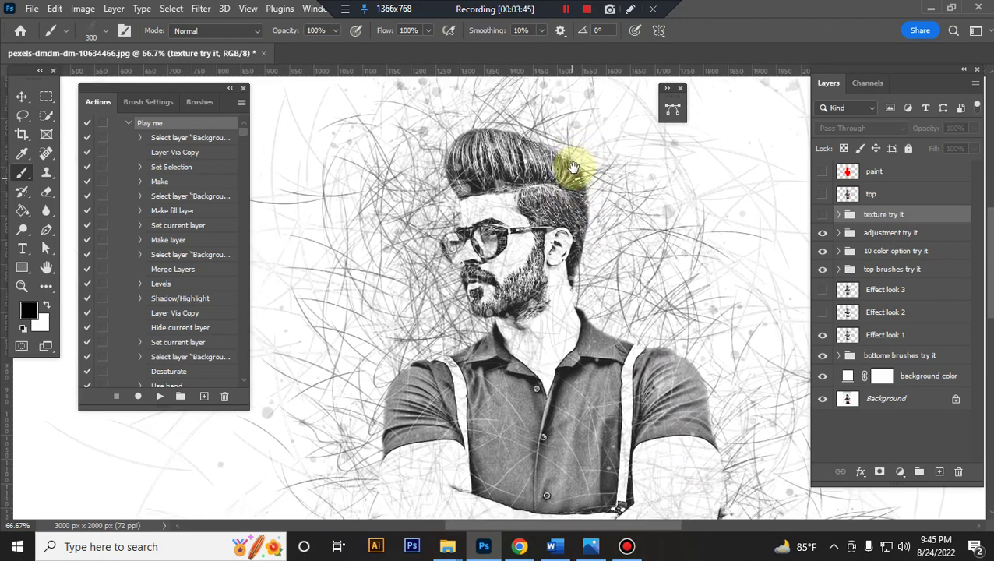
{"action": "left_click", "coordinate": [823, 215]}
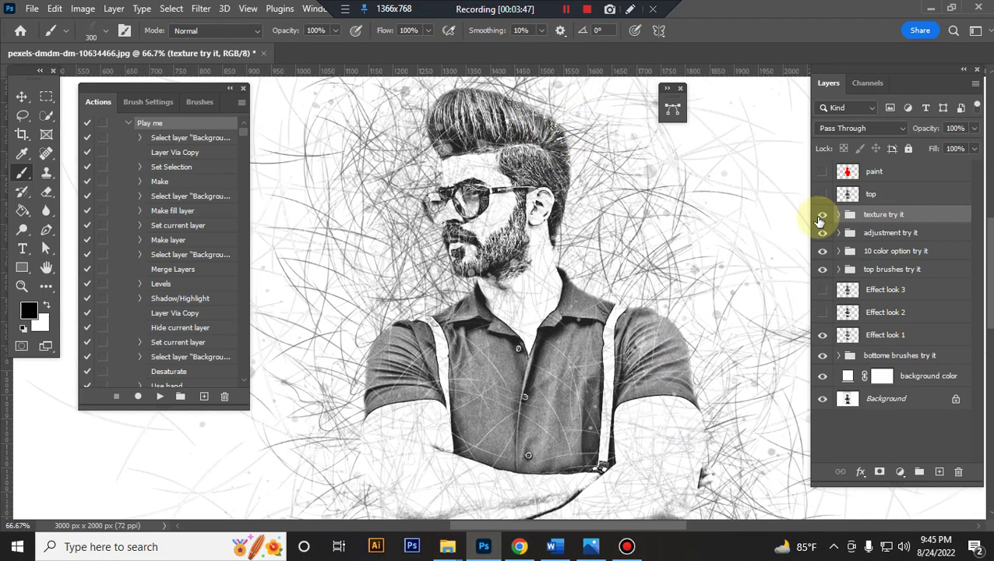
- Expand texture try it and hide tx 1–3, leaving only tx 4 diagonal lines visible
{"action": "left_click", "coordinate": [839, 216]}
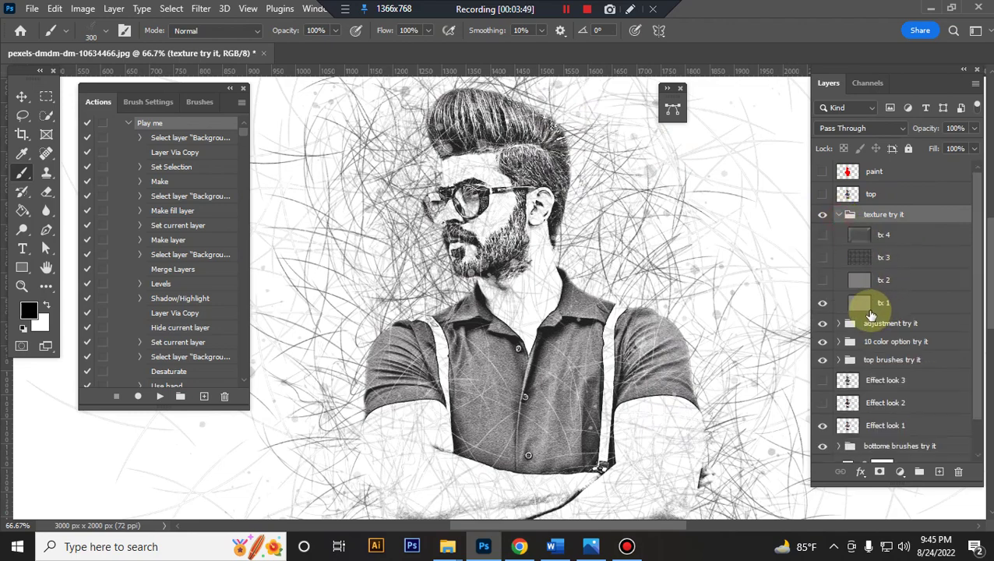
{"action": "left_click", "coordinate": [823, 304]}
{"action": "left_click", "coordinate": [824, 288]}
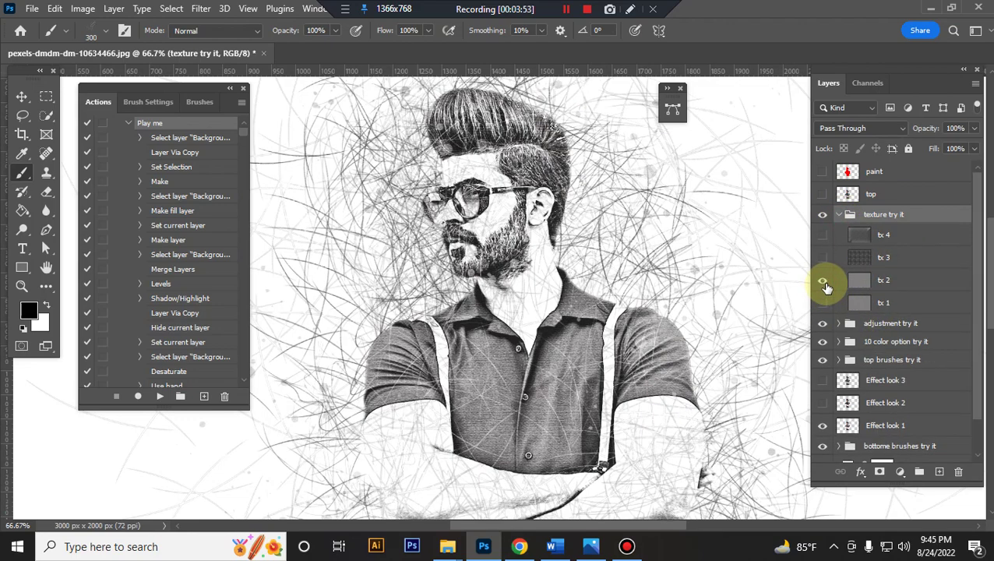
{"action": "key", "text": "ctrl+1"}
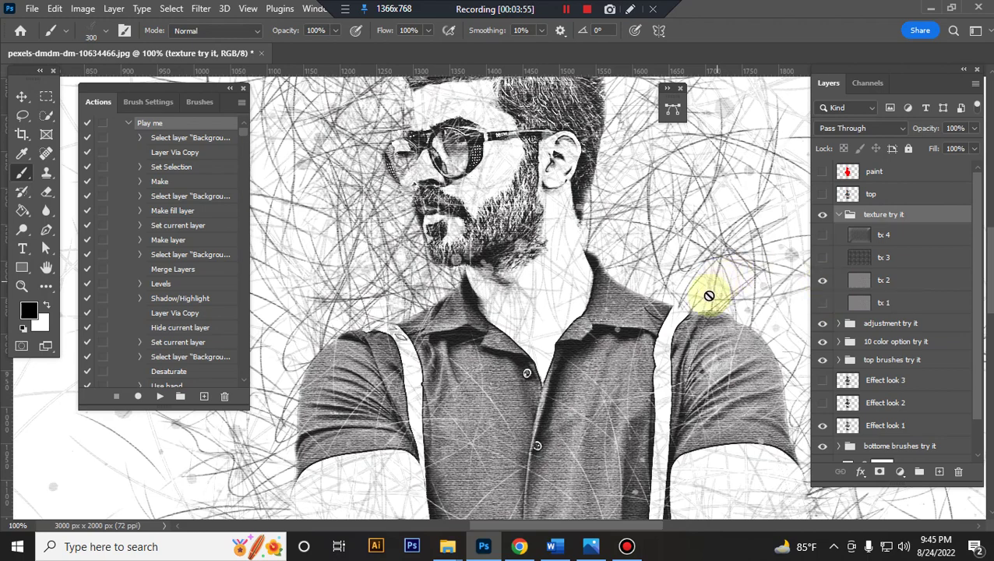
{"action": "scroll", "coordinate": [706, 296], "scroll_direction": "up", "scroll_amount": 2}
{"action": "left_click", "coordinate": [823, 284]}
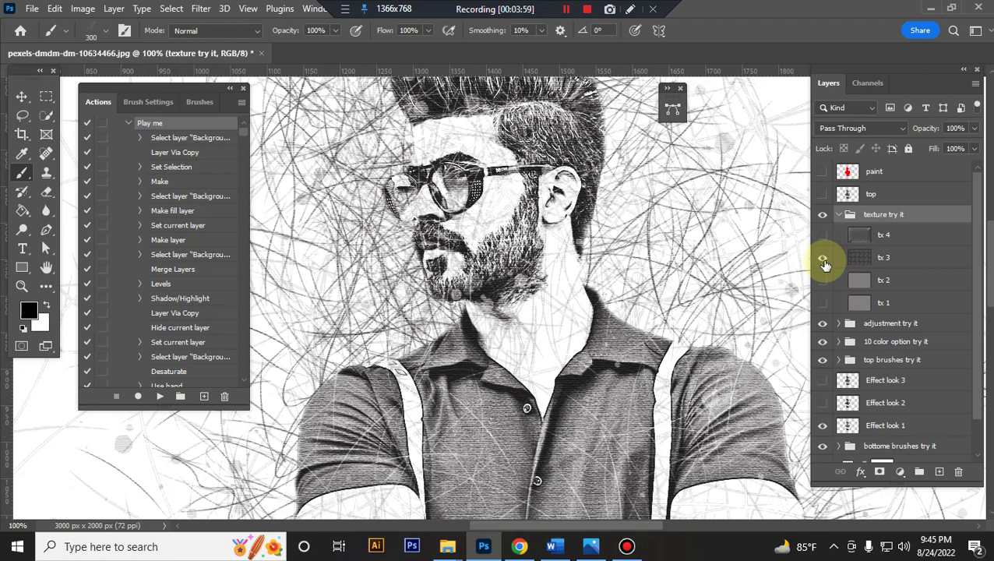
{"action": "left_click", "coordinate": [823, 260]}
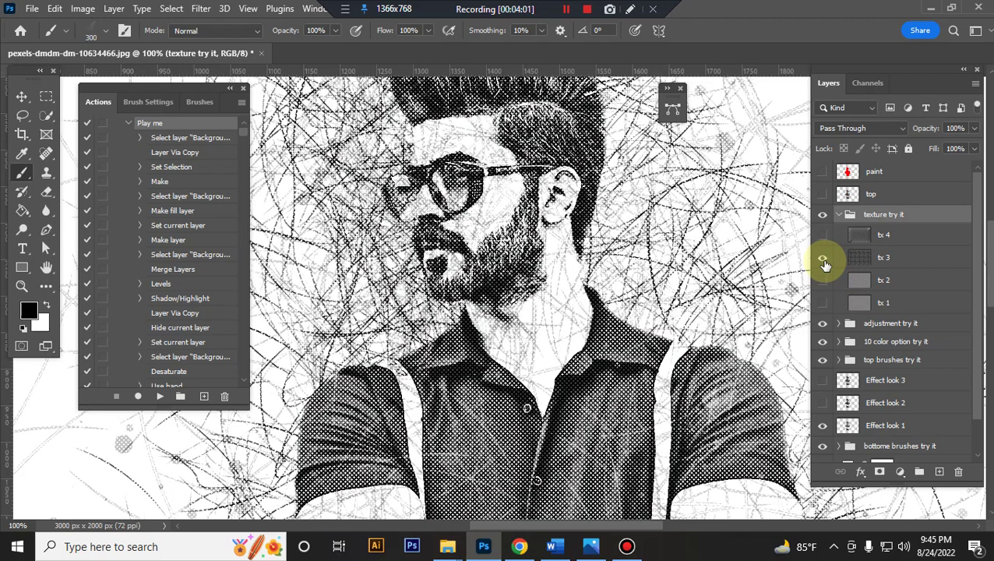
{"action": "left_click", "coordinate": [825, 243]}
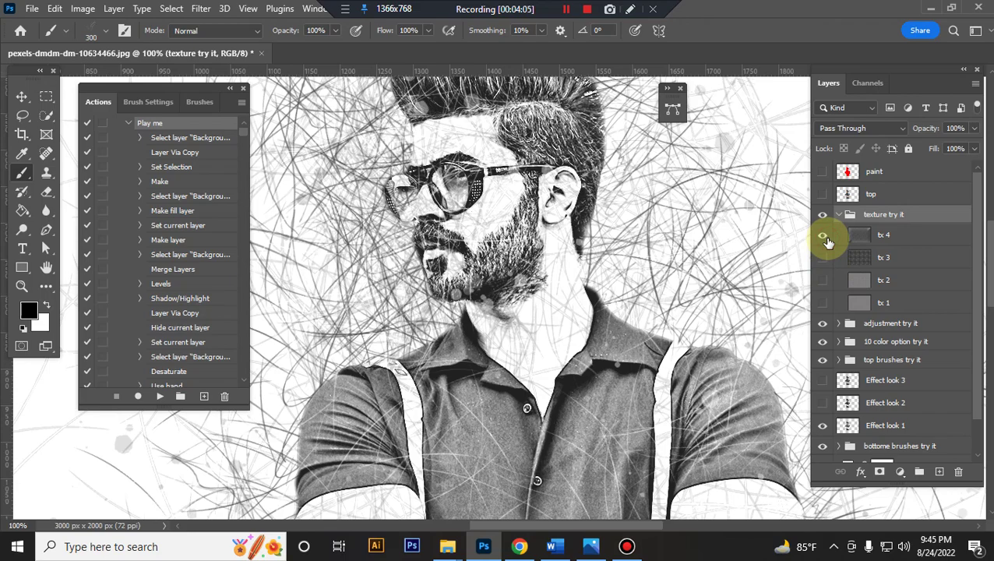
{"action": "left_click", "coordinate": [823, 236]}
- Collapse the texture try it group, toggle adjustment try it, and zoom to 50%
{"action": "key", "text": "ctrl+minus"}
{"action": "key", "text": "ctrl+minus"}
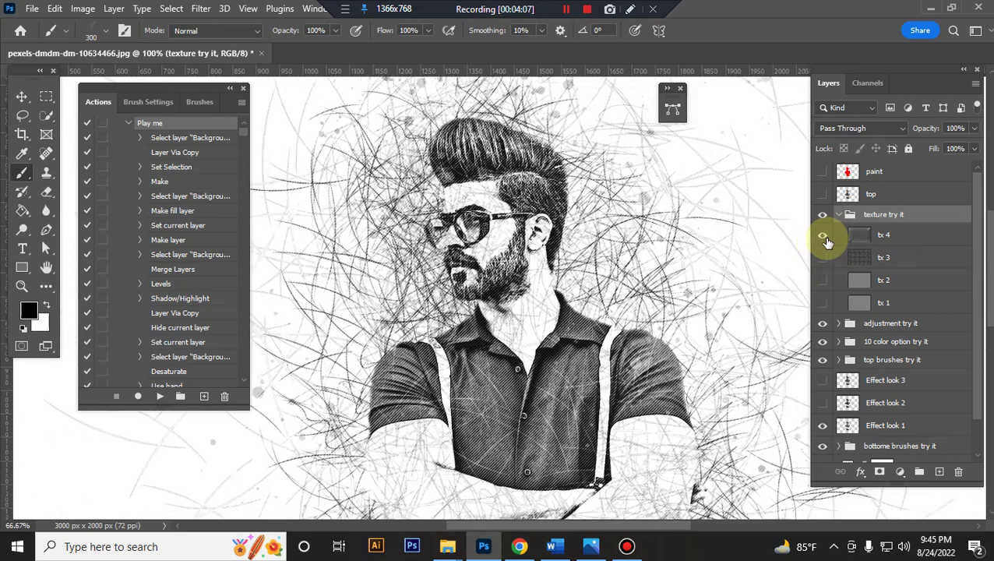
{"action": "key", "text": "ctrl+plus"}
{"action": "key", "text": "ctrl+minus"}
{"action": "key", "text": "ctrl+minus"}
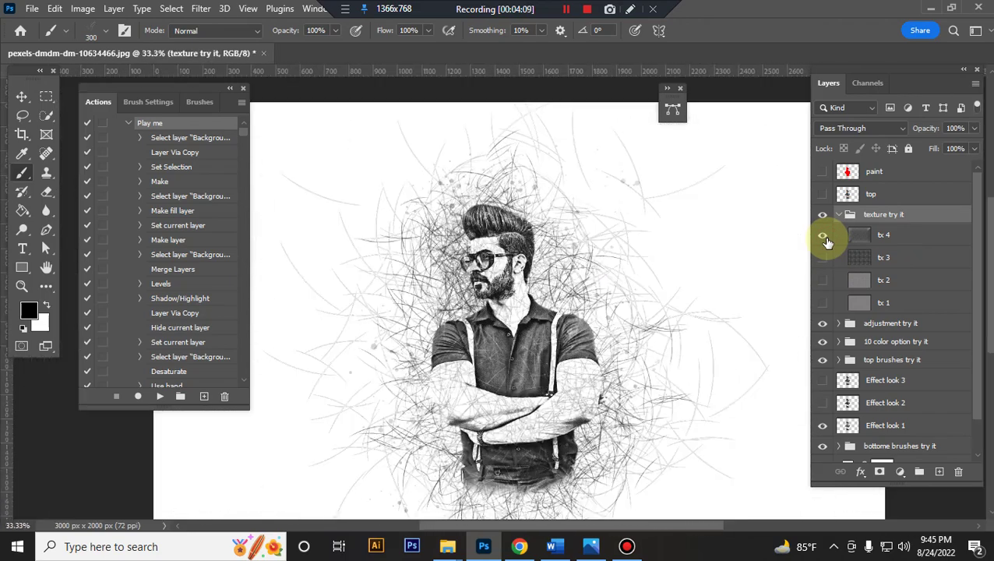
{"action": "key", "text": "ctrl+plus"}
{"action": "key", "text": "ctrl+plus"}
{"action": "scroll", "coordinate": [733, 250], "scroll_direction": "down", "scroll_amount": 2}
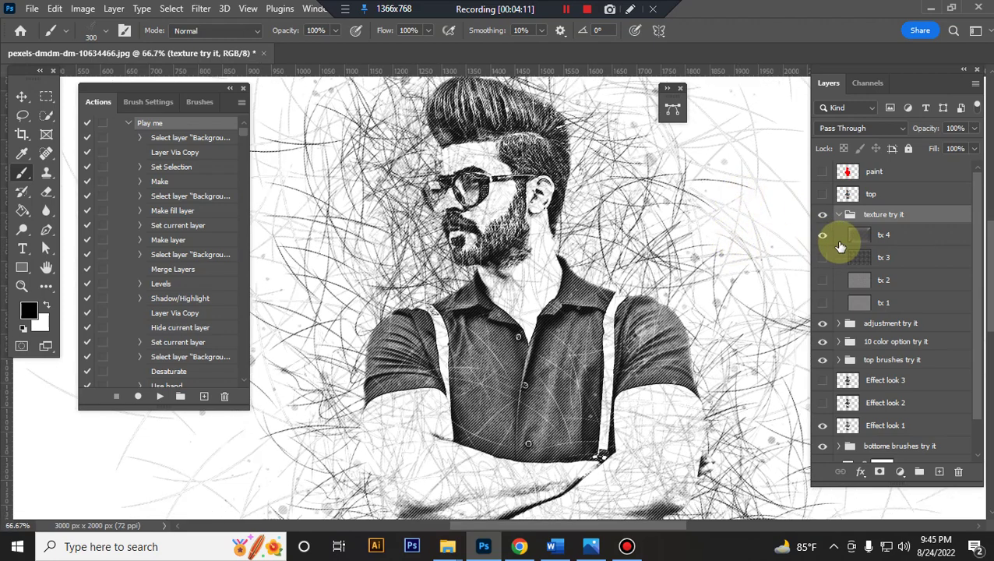
{"action": "left_click", "coordinate": [838, 214]}
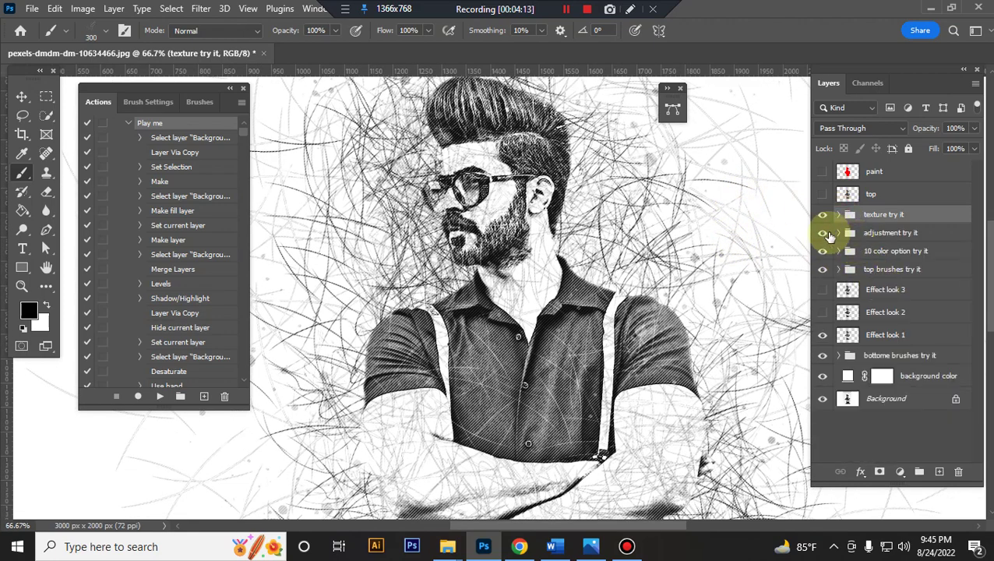
{"action": "left_click", "coordinate": [828, 235]}
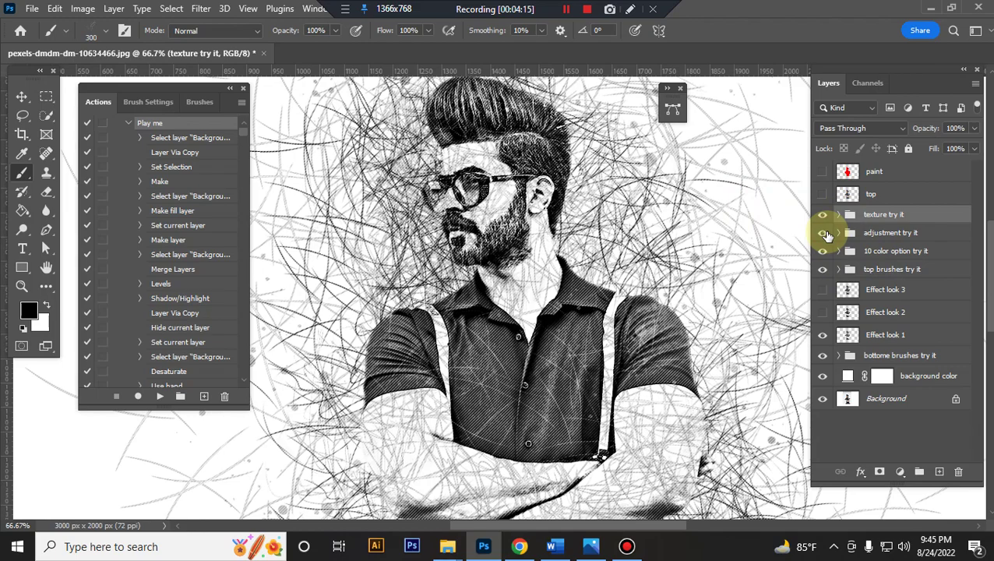
{"action": "key", "text": "ctrl+minus"}
{"action": "key", "text": "ctrl+minus"}
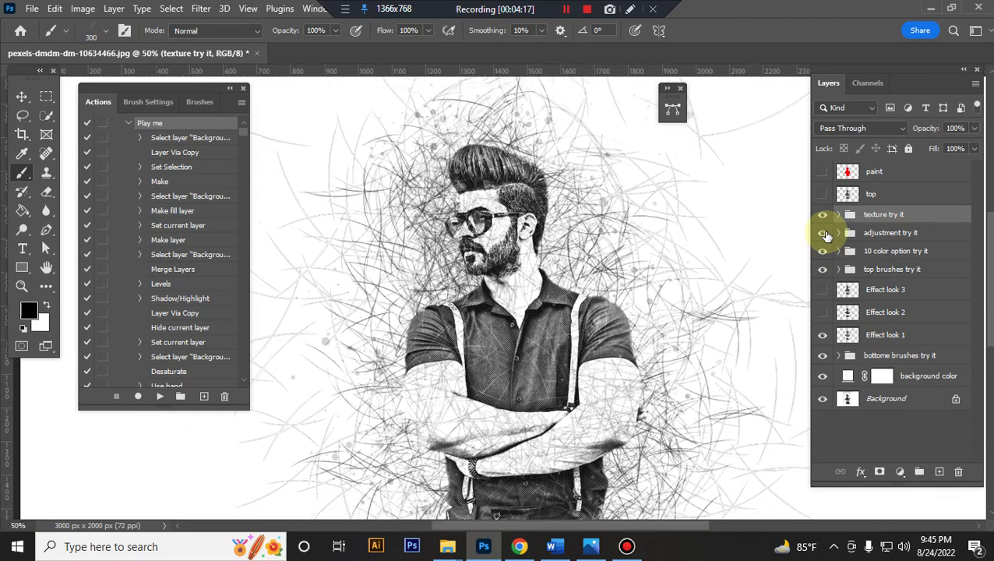
{"action": "key", "text": "ctrl+plus"}
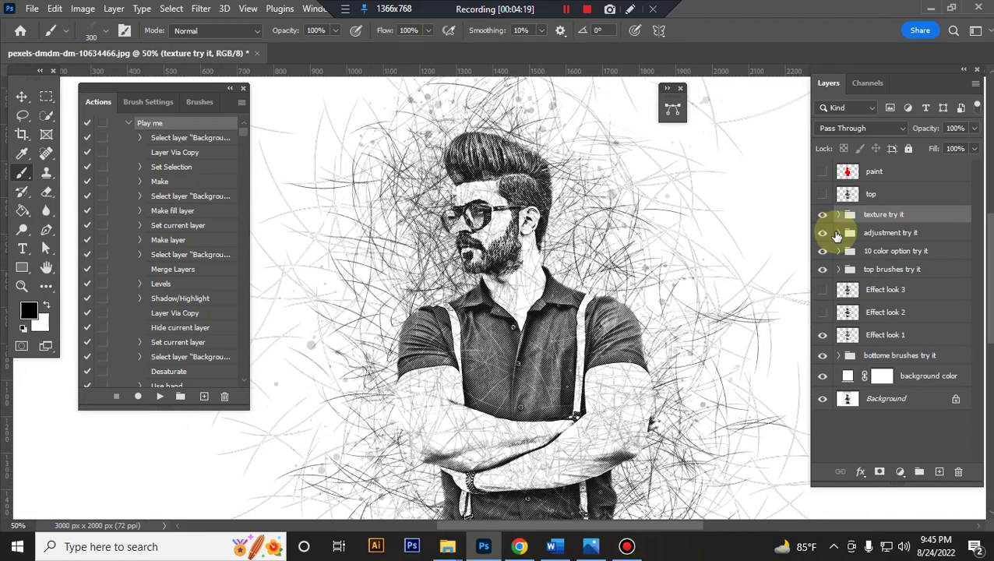
- In the adjustment try it group, lower the Blacks black in Selective Color 1 to -24
{"action": "left_click", "coordinate": [839, 239]}
{"action": "left_click", "coordinate": [840, 234]}
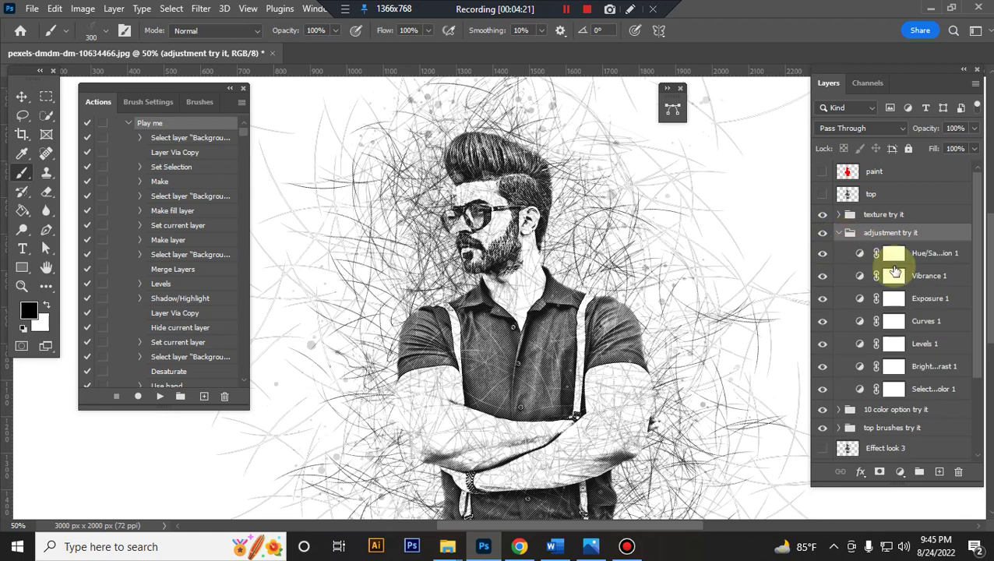
{"action": "double_click", "coordinate": [861, 392]}
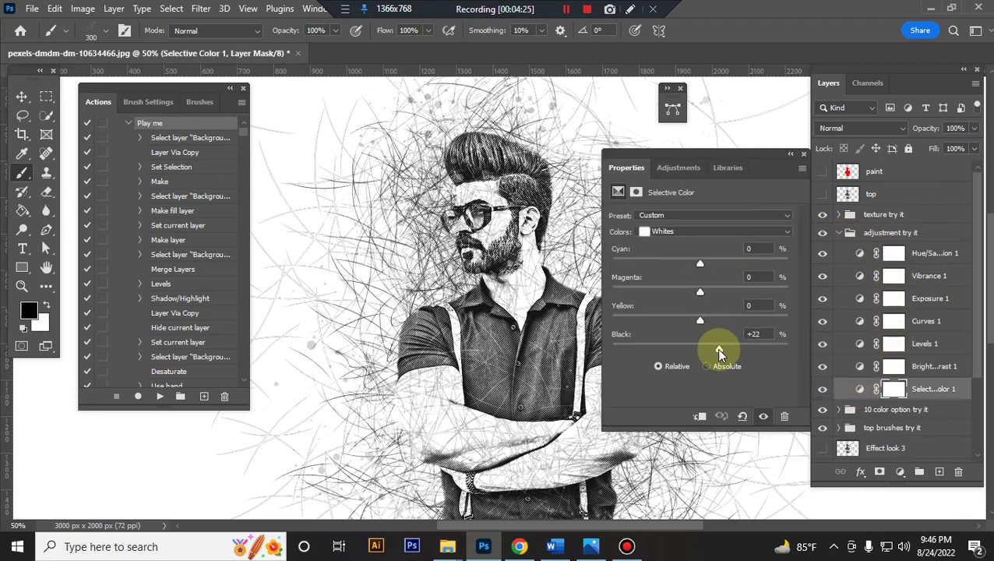
{"action": "left_click", "coordinate": [784, 233]}
{"action": "left_click", "coordinate": [656, 336]}
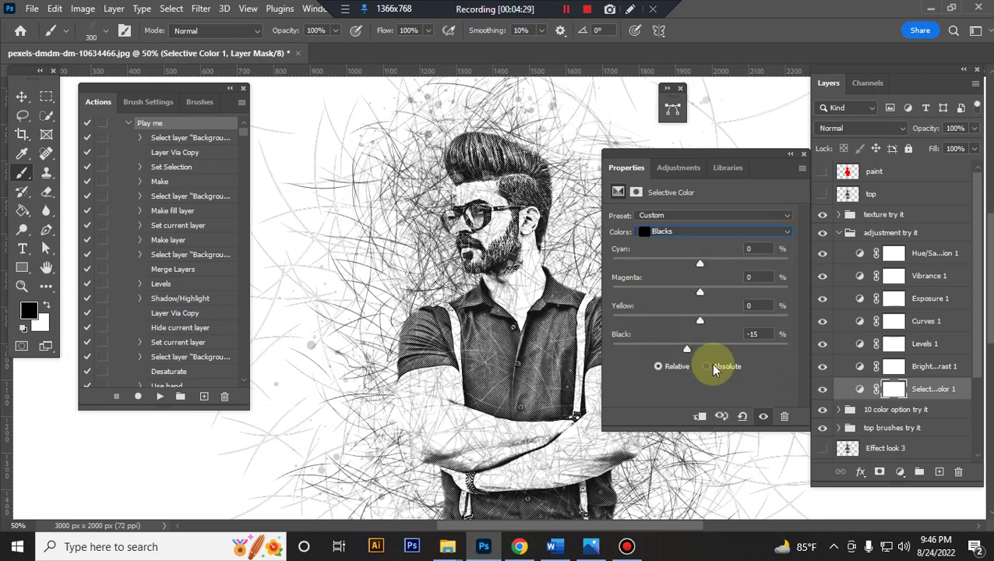
{"action": "left_click_drag", "start_coordinate": [682, 351], "coordinate": [680, 351]}
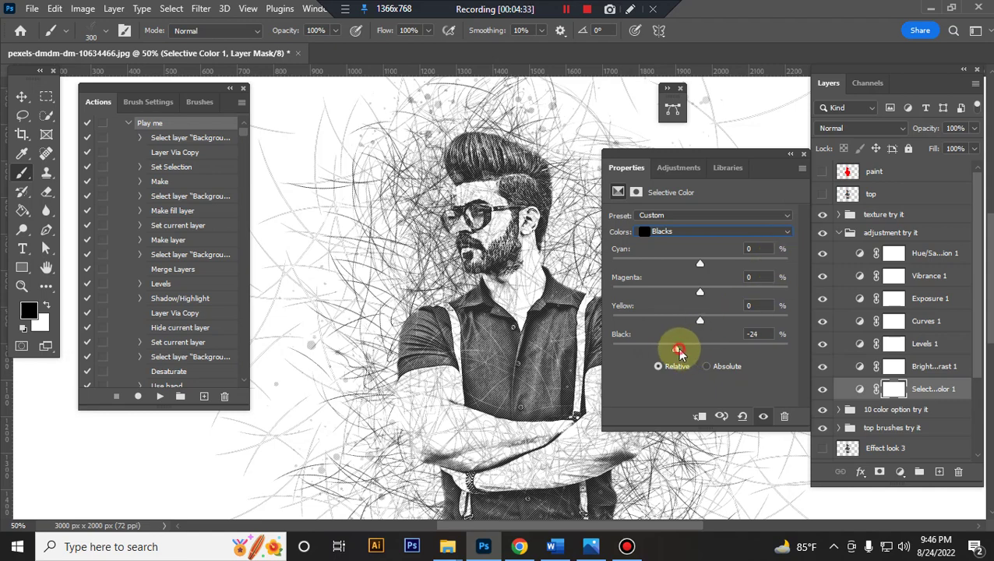
- Set the Neutrals black to -10, then review the Brightness/Contrast 1 and Levels 1 settings
{"action": "left_click", "coordinate": [787, 231]}
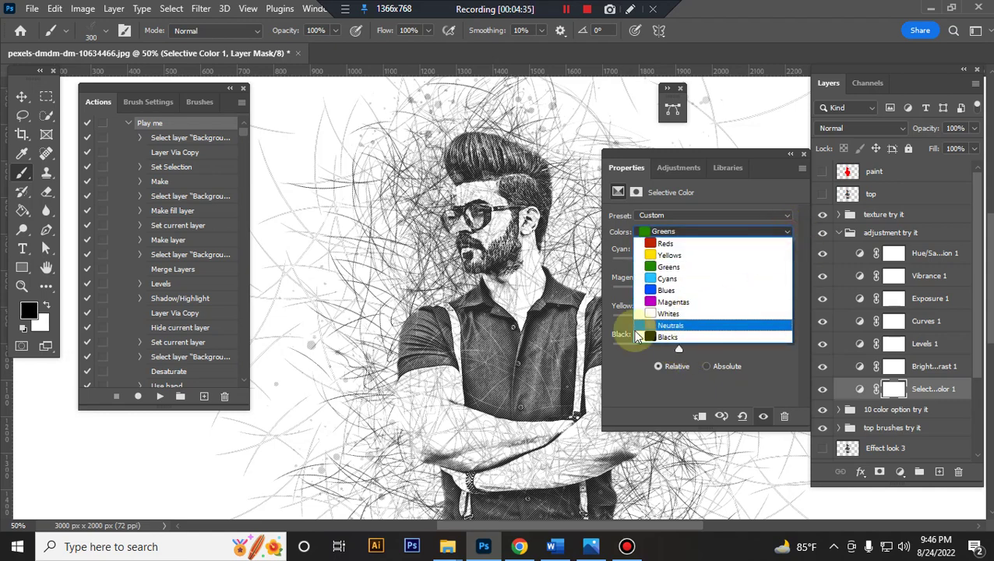
{"action": "left_click", "coordinate": [650, 325]}
{"action": "left_click_drag", "start_coordinate": [690, 349], "coordinate": [693, 352]}
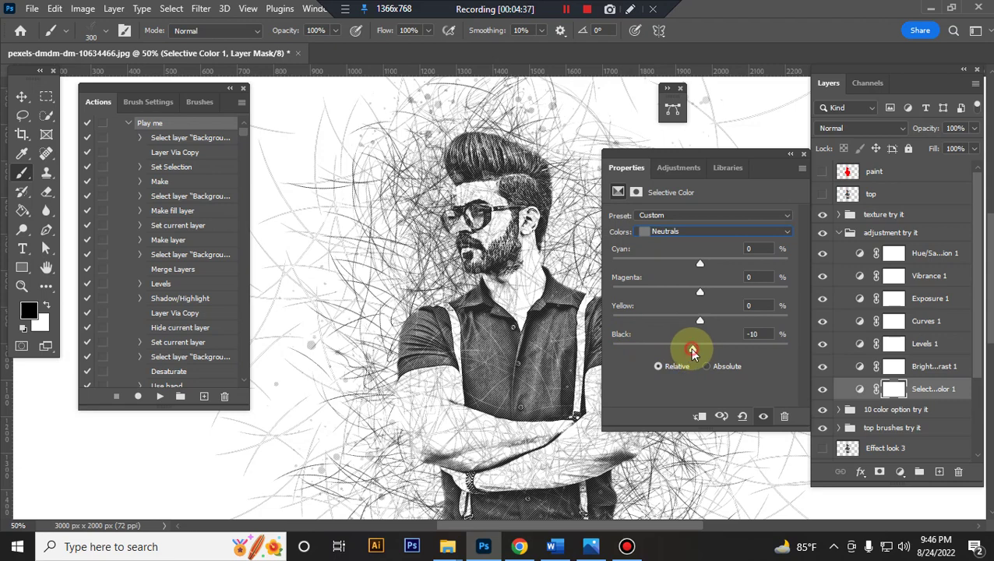
{"action": "left_click", "coordinate": [804, 154]}
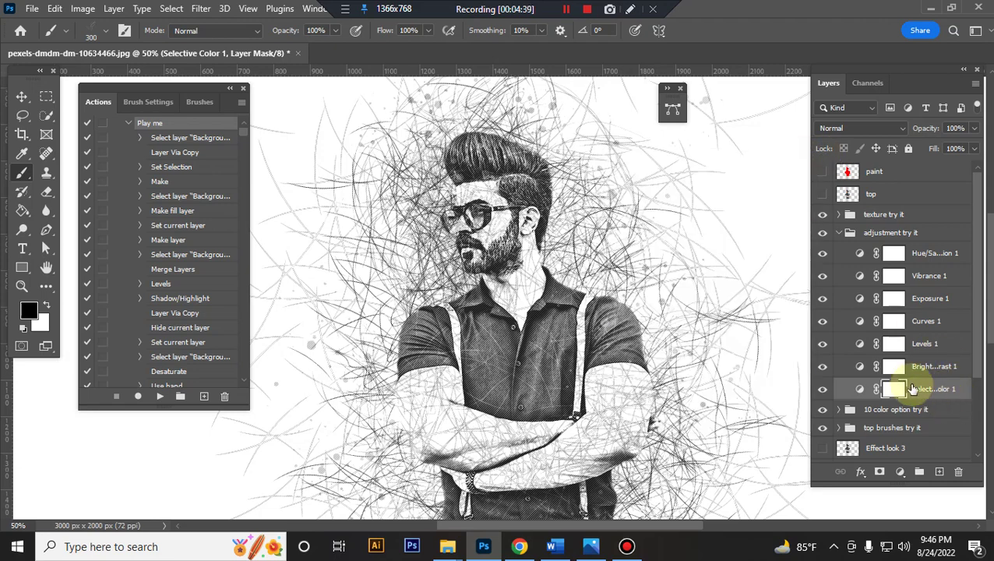
{"action": "double_click", "coordinate": [859, 367]}
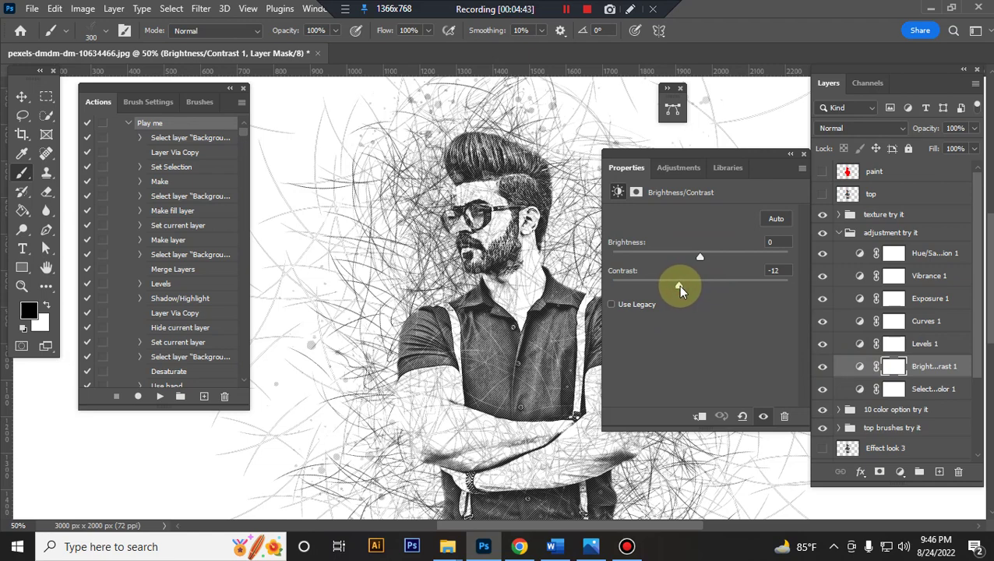
{"action": "double_click", "coordinate": [860, 346]}
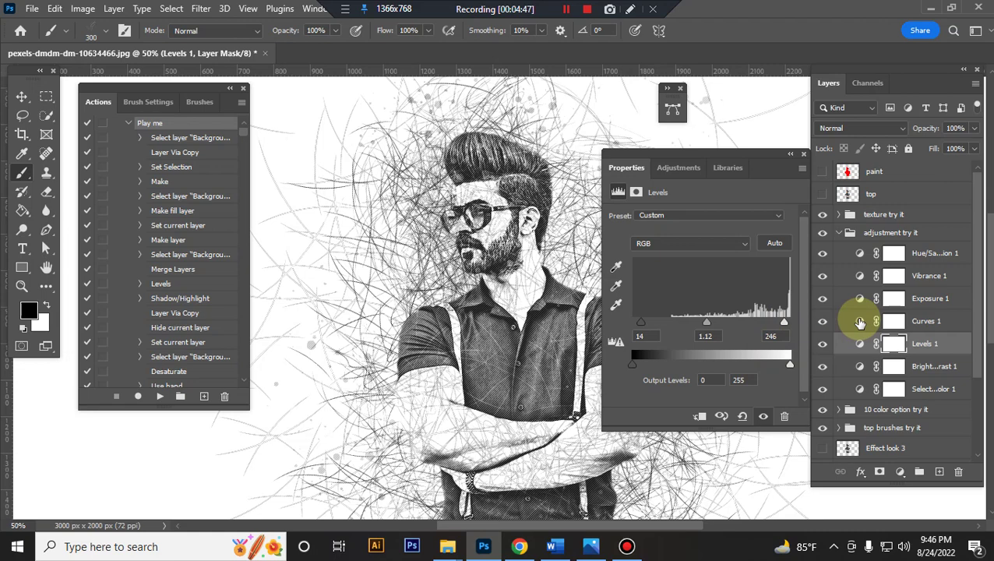
- Switch to the 10 color option try it group and preview the purple color 10 tint
{"action": "left_click", "coordinate": [805, 159]}
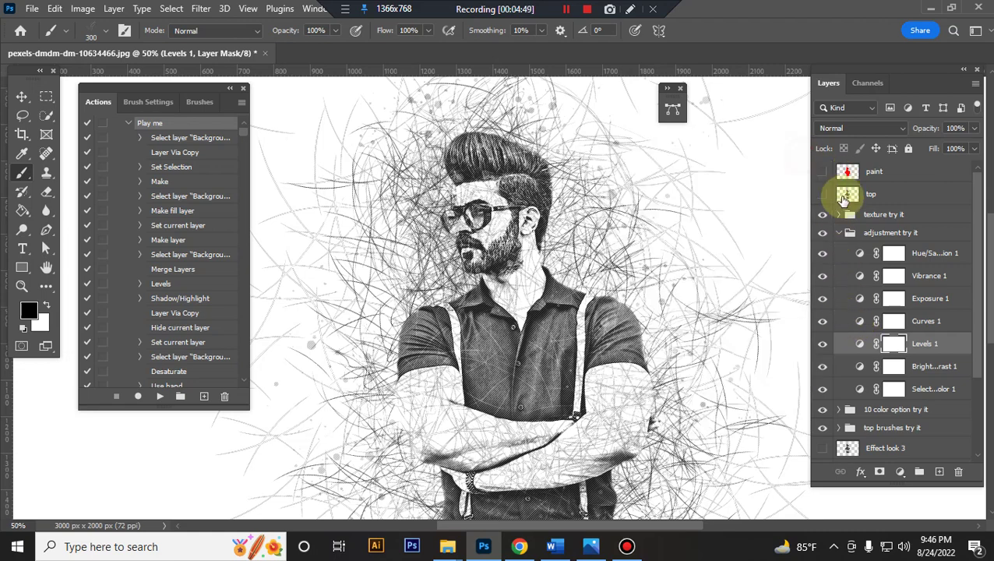
{"action": "left_click", "coordinate": [839, 232]}
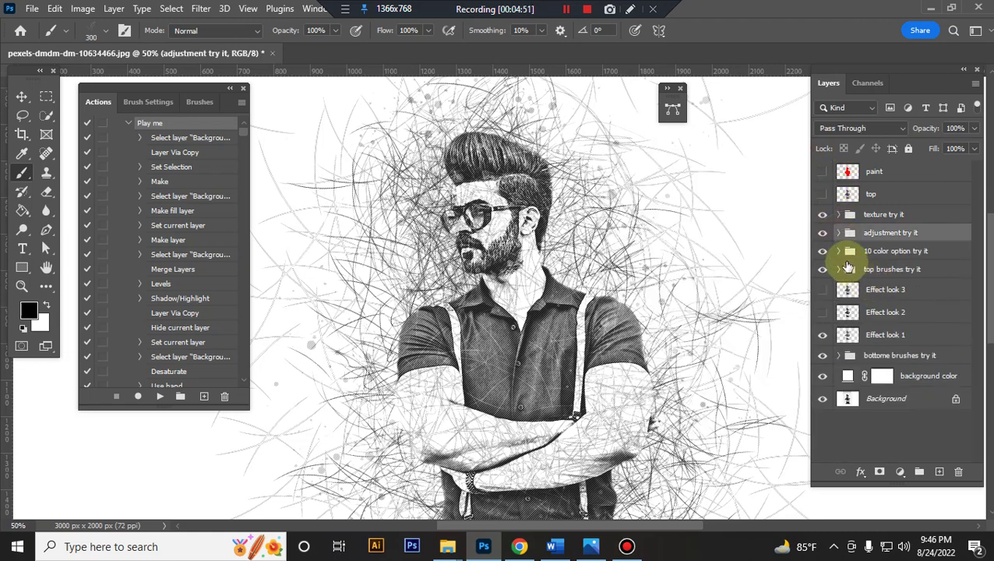
{"action": "left_click", "coordinate": [840, 251]}
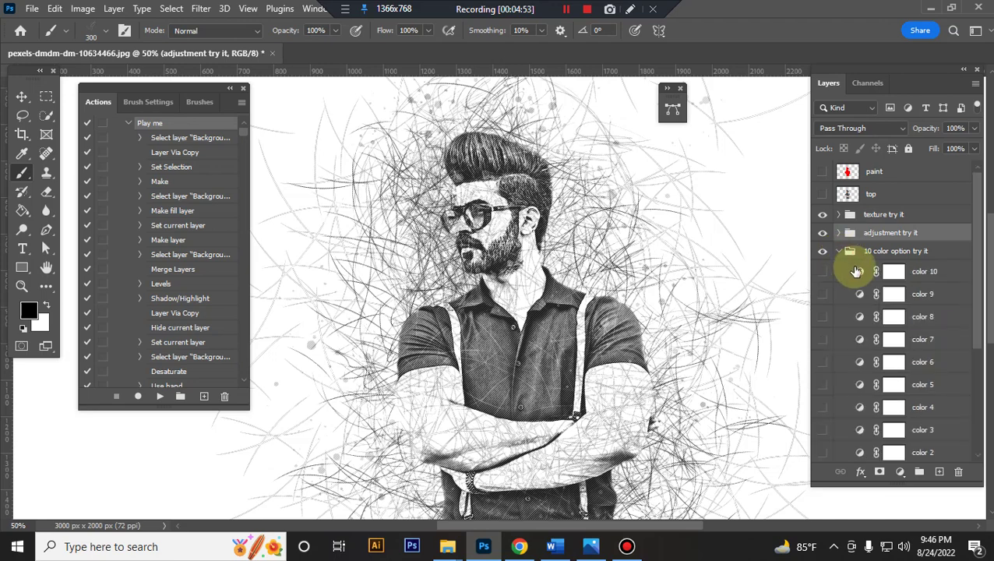
{"action": "left_click", "coordinate": [825, 272]}
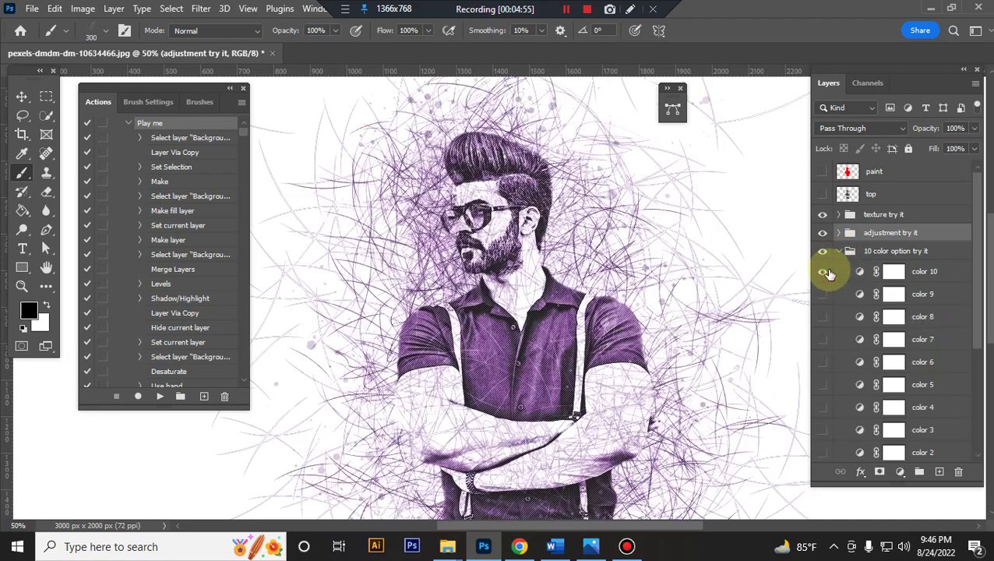
{"action": "key", "text": "ctrl+minus"}
{"action": "key", "text": "ctrl+minus"}
{"action": "key", "text": "ctrl+plus"}
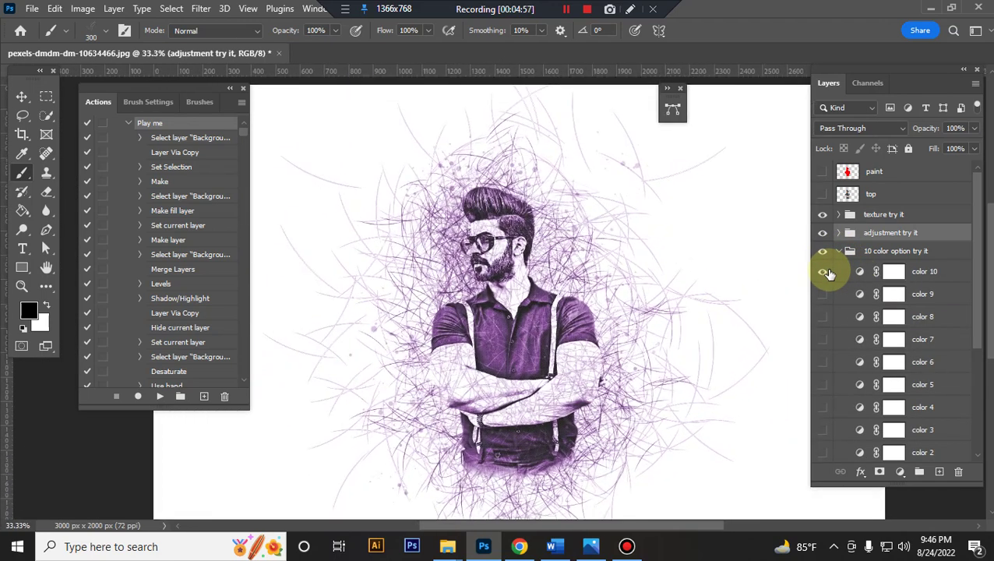
- Preview the indigo color 9, blue color 8 and color 7 tints in turn
{"action": "left_click", "coordinate": [823, 272]}
{"action": "left_click", "coordinate": [823, 294]}
{"action": "left_click", "coordinate": [823, 294]}
{"action": "left_click", "coordinate": [823, 316]}
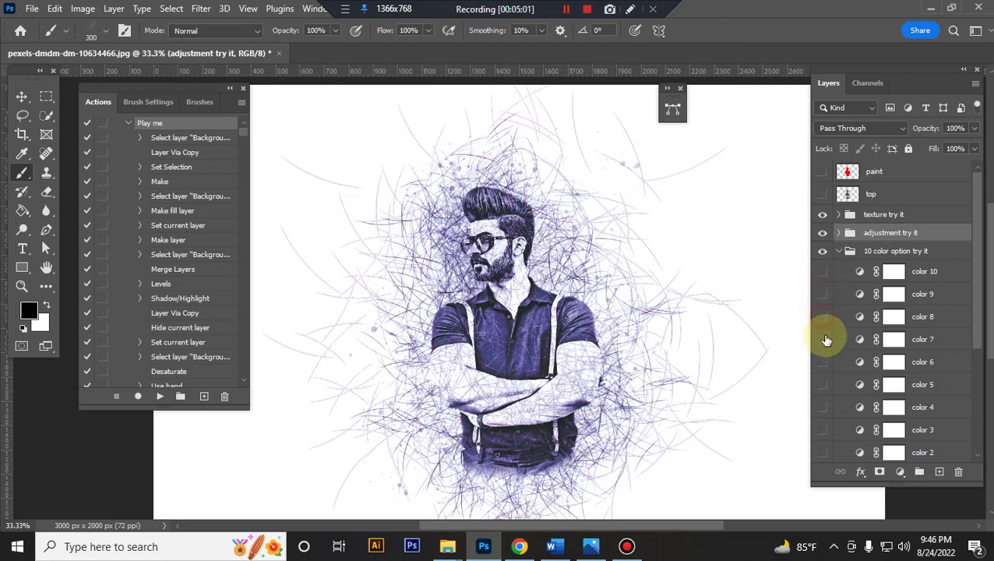
{"action": "left_click", "coordinate": [823, 318]}
{"action": "left_click", "coordinate": [824, 339]}
- Preview the teal color 6, teal-green color 5 and green color 4 tints, then remove the tint
{"action": "left_click", "coordinate": [823, 362]}
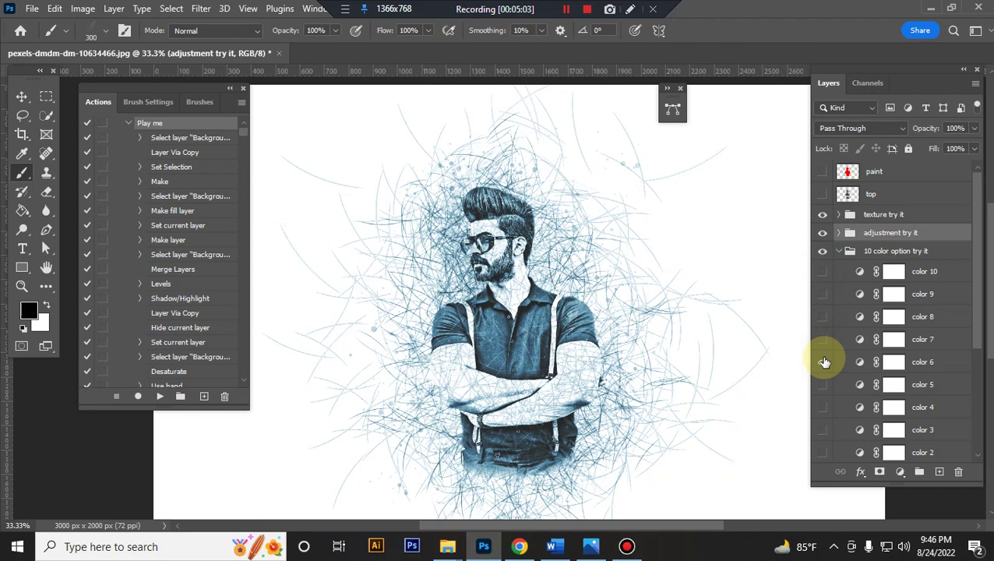
{"action": "left_click", "coordinate": [820, 386]}
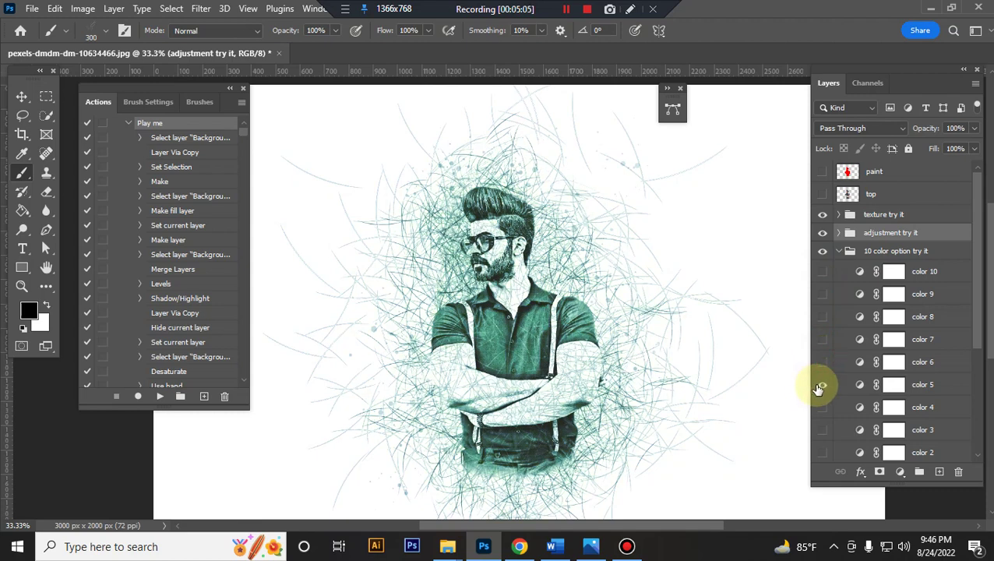
{"action": "left_click", "coordinate": [822, 387]}
{"action": "left_click", "coordinate": [822, 409]}
{"action": "left_click", "coordinate": [822, 411]}
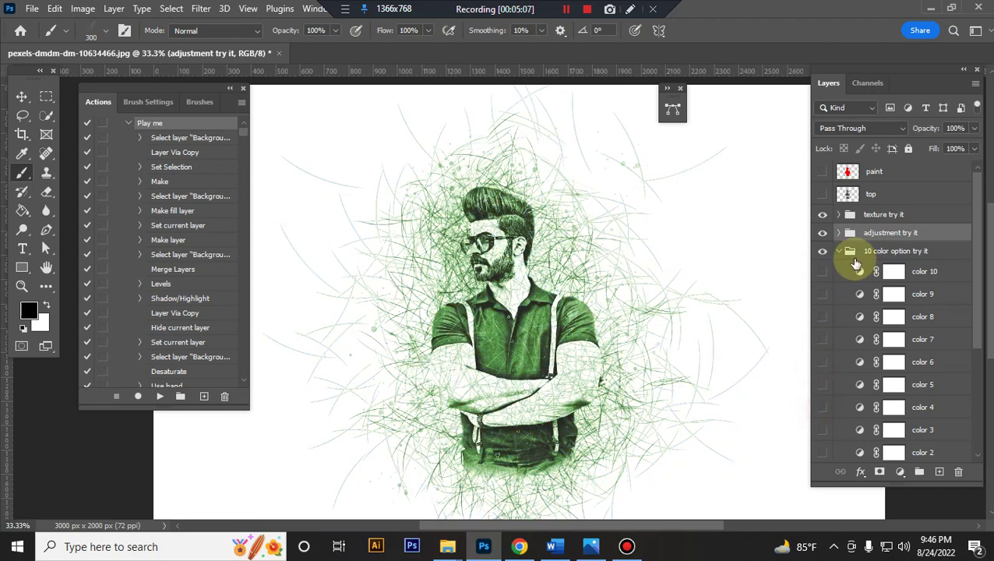
{"action": "left_click", "coordinate": [839, 251]}
{"action": "left_click", "coordinate": [822, 272]}
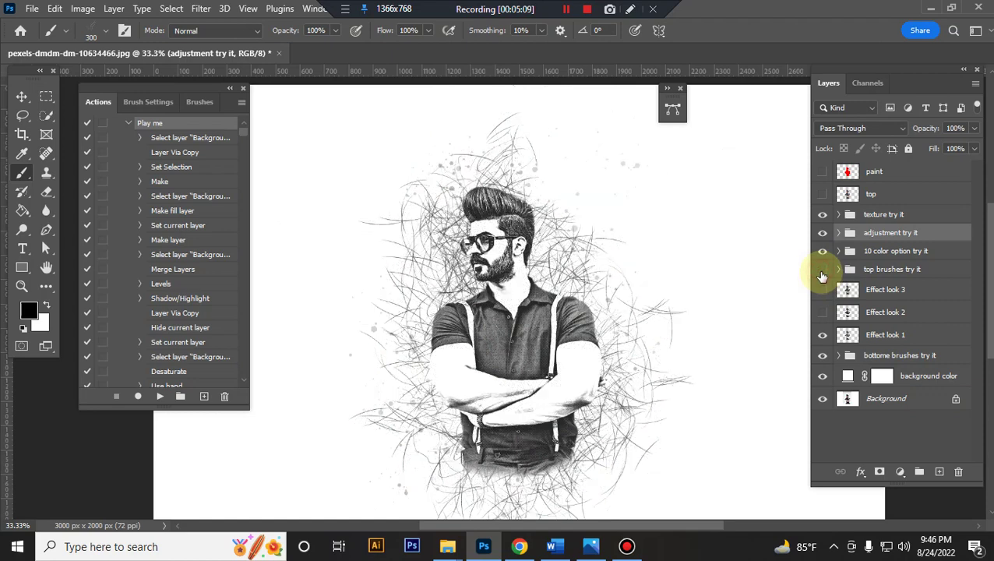
{"action": "left_click", "coordinate": [822, 272]}
{"action": "left_click", "coordinate": [822, 272]}
{"action": "left_click", "coordinate": [822, 272]}
{"action": "left_click", "coordinate": [822, 274]}
{"action": "left_click", "coordinate": [822, 273]}
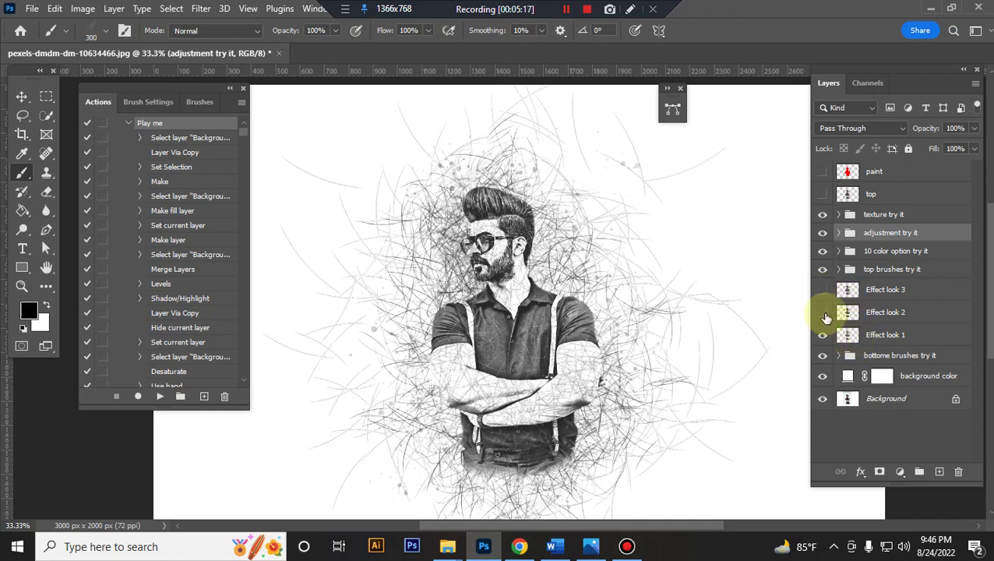
{"action": "left_click", "coordinate": [823, 313]}
{"action": "key", "text": "ctrl+plus"}
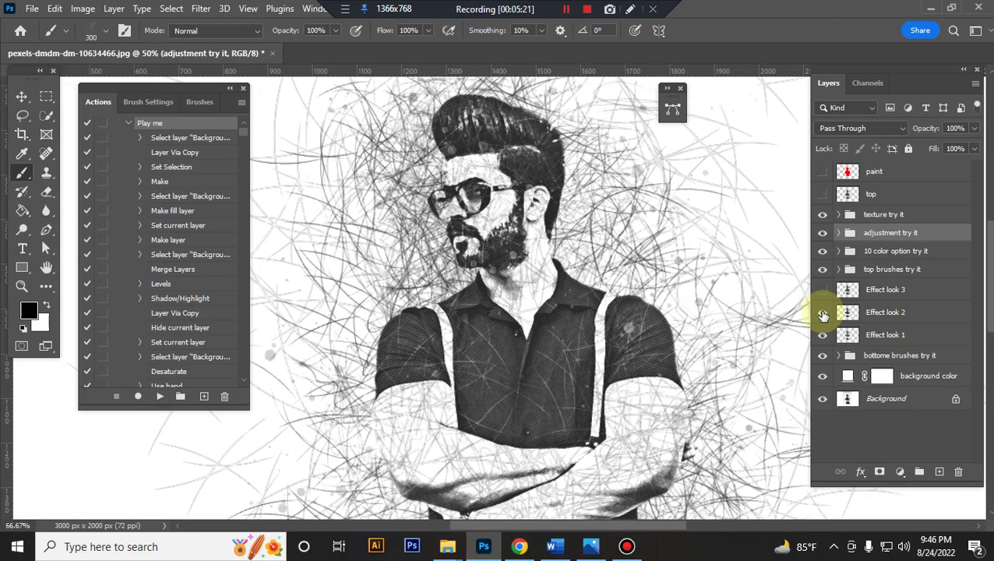
{"action": "key", "text": "ctrl+minus"}
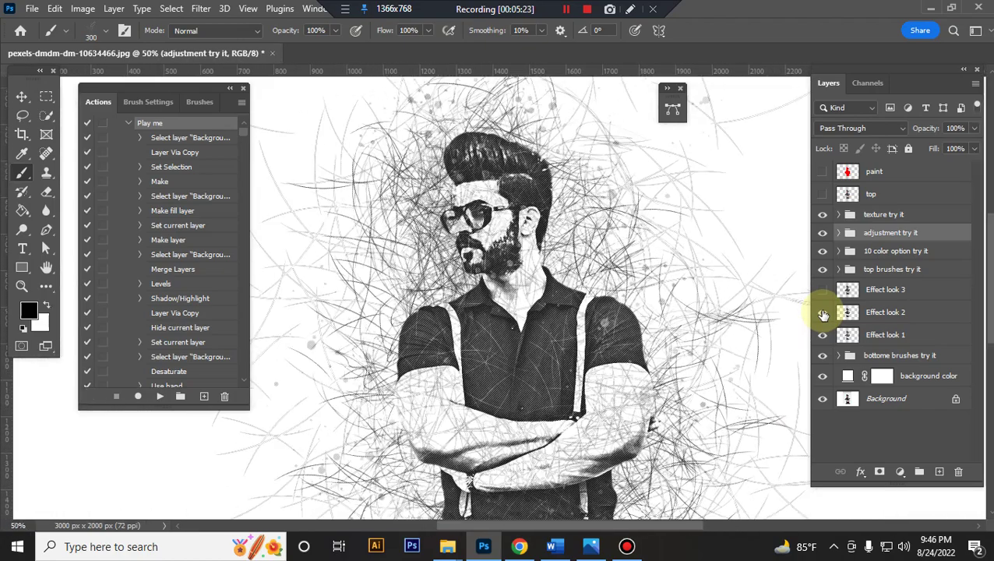
{"action": "left_click", "coordinate": [822, 313]}
{"action": "left_click", "coordinate": [825, 290]}
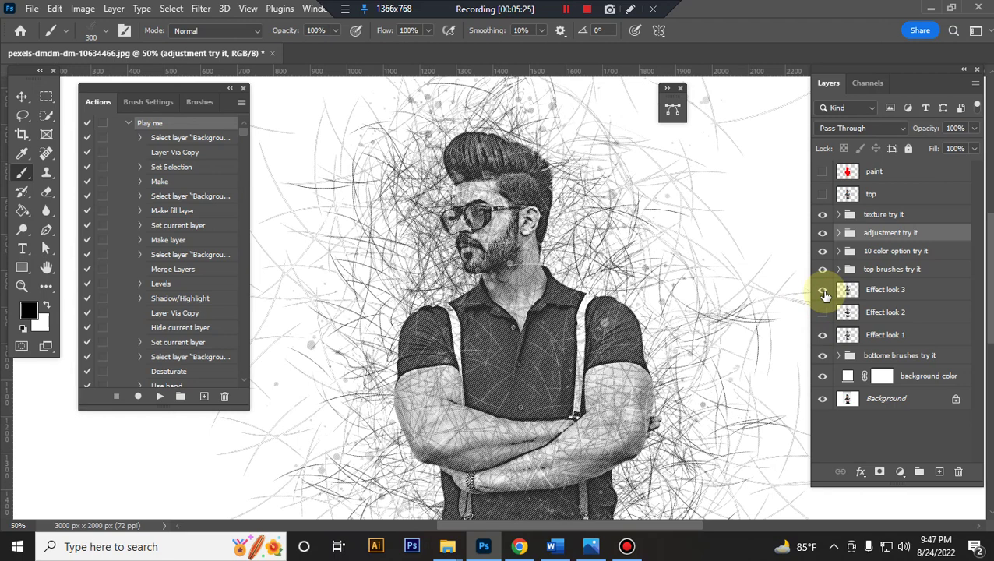
{"action": "left_click", "coordinate": [823, 335]}
{"action": "key", "text": "ctrl+minus"}
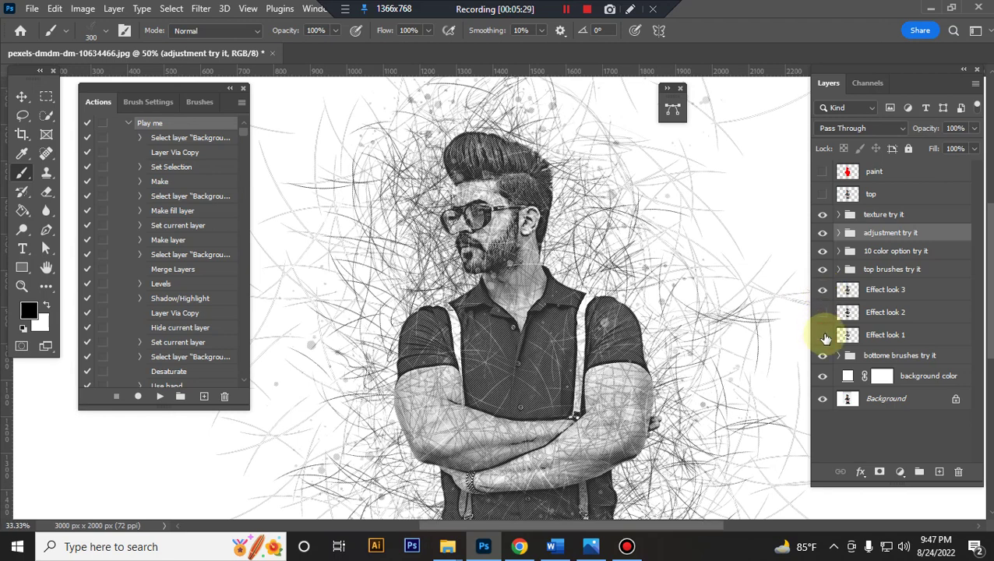
{"action": "left_click", "coordinate": [824, 290]}
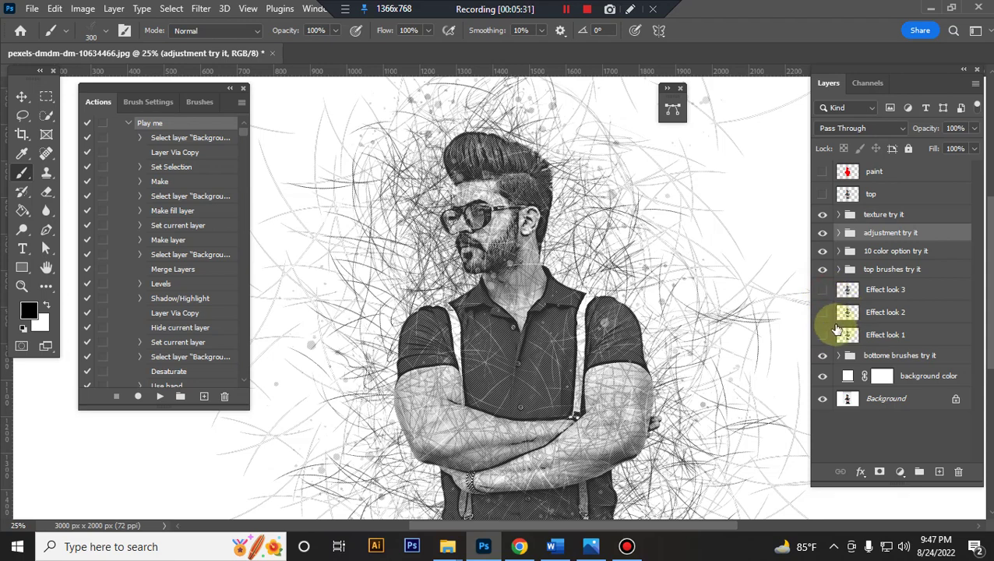
{"action": "left_click", "coordinate": [824, 335]}
{"action": "key", "text": "ctrl+minus"}
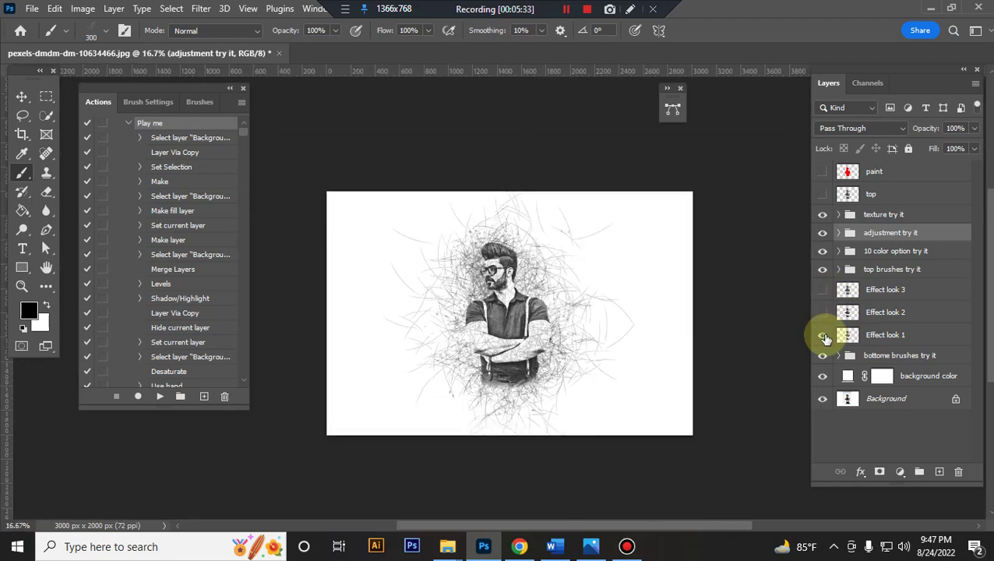
{"action": "key", "text": "ctrl+plus"}
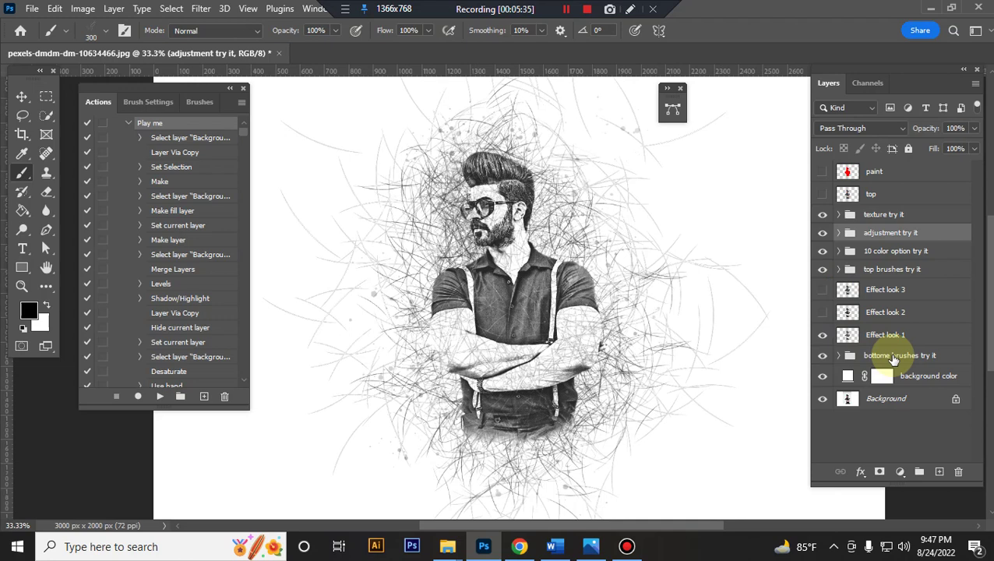
- Toggle the bottome brushes try it group on and off to compare, then expand it
{"action": "left_click", "coordinate": [910, 359]}
{"action": "left_click", "coordinate": [824, 357]}
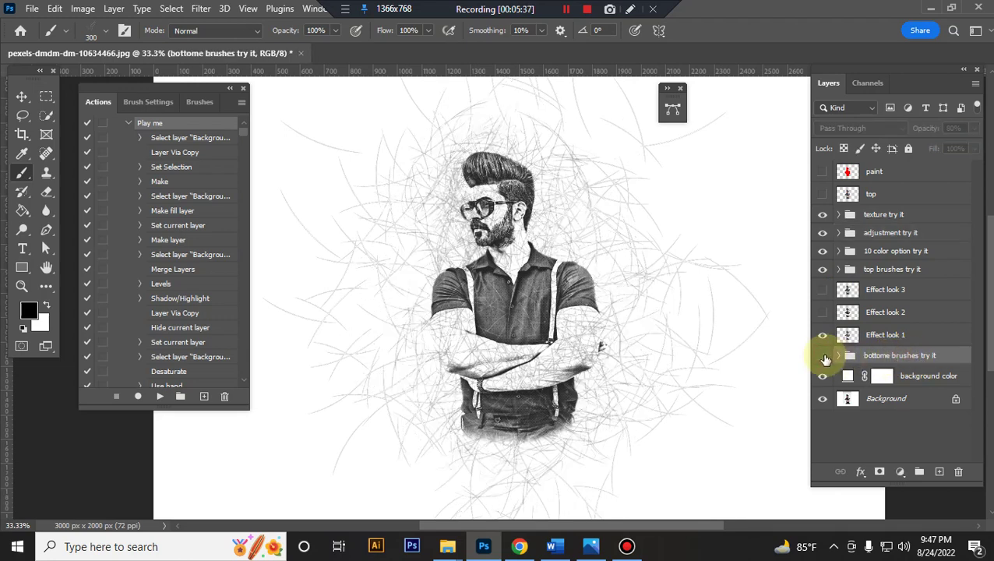
{"action": "left_click", "coordinate": [825, 358]}
{"action": "left_click", "coordinate": [824, 358]}
{"action": "left_click", "coordinate": [824, 358]}
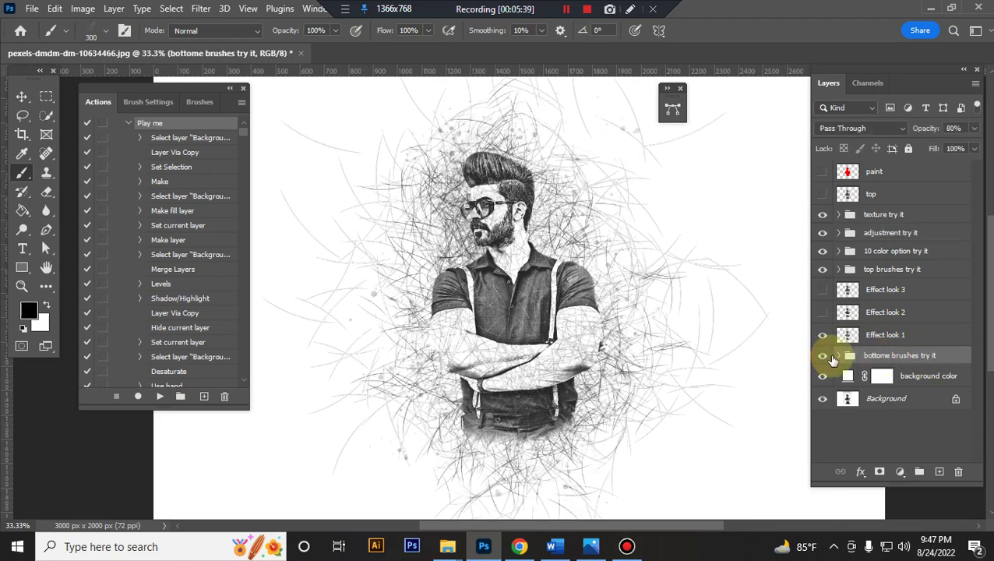
{"action": "left_click", "coordinate": [837, 357]}
- Compare the portrait with and without the bb 5 and bb 3 brush layers
{"action": "scroll", "coordinate": [887, 376], "scroll_direction": "down", "scroll_amount": 1}
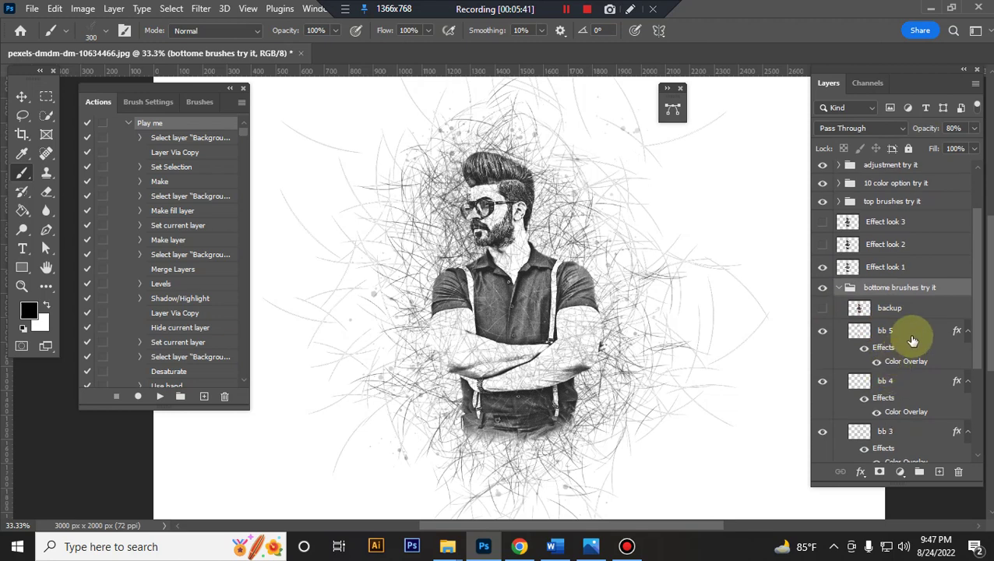
{"action": "left_click", "coordinate": [865, 351]}
{"action": "left_click", "coordinate": [823, 332]}
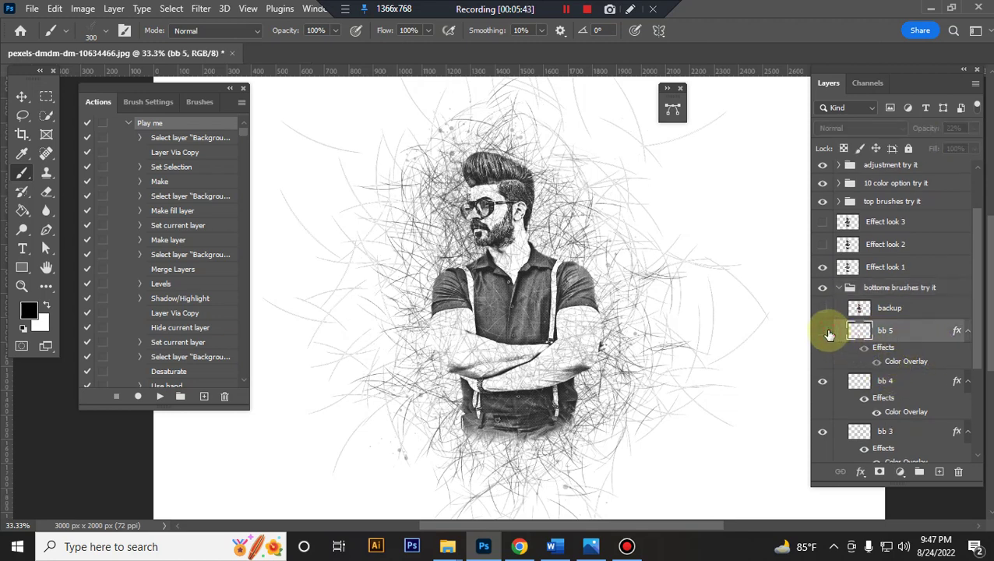
{"action": "left_click", "coordinate": [825, 332]}
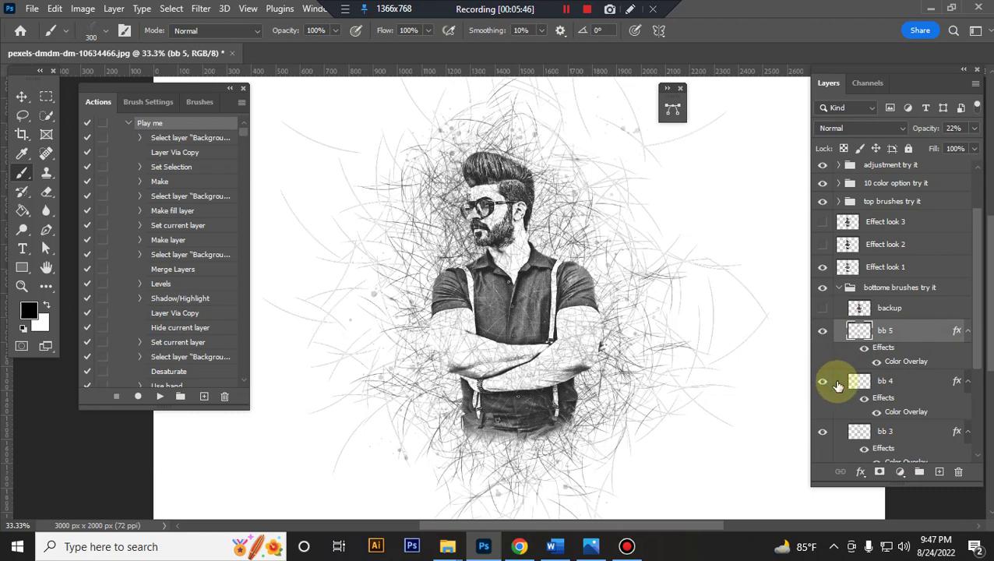
{"action": "scroll", "coordinate": [857, 381], "scroll_direction": "down", "scroll_amount": 1}
{"action": "left_click", "coordinate": [825, 365]}
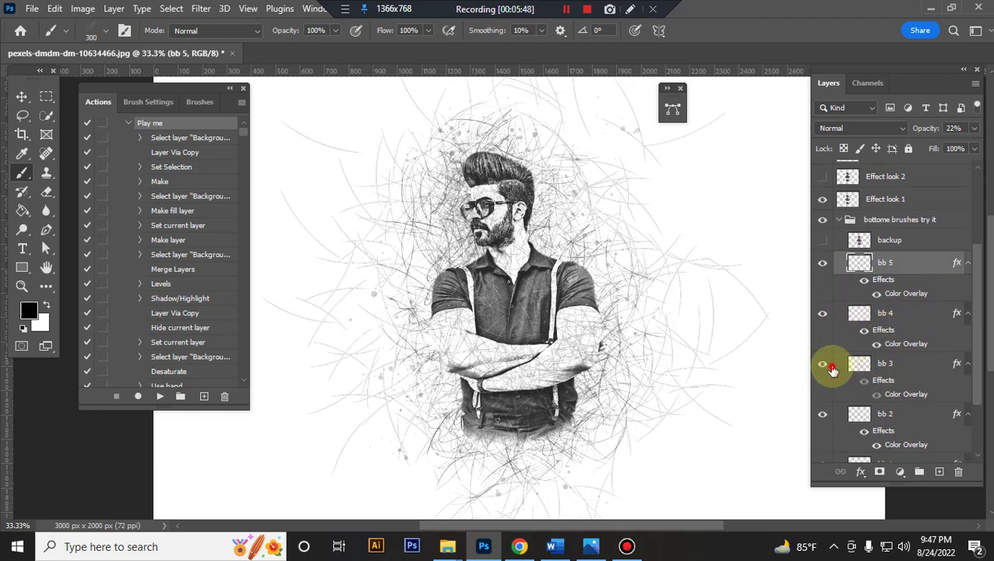
{"action": "left_click", "coordinate": [829, 367]}
- Set the bb 3 layer to 40% opacity and compare the result against bb 2
{"action": "left_click", "coordinate": [857, 361]}
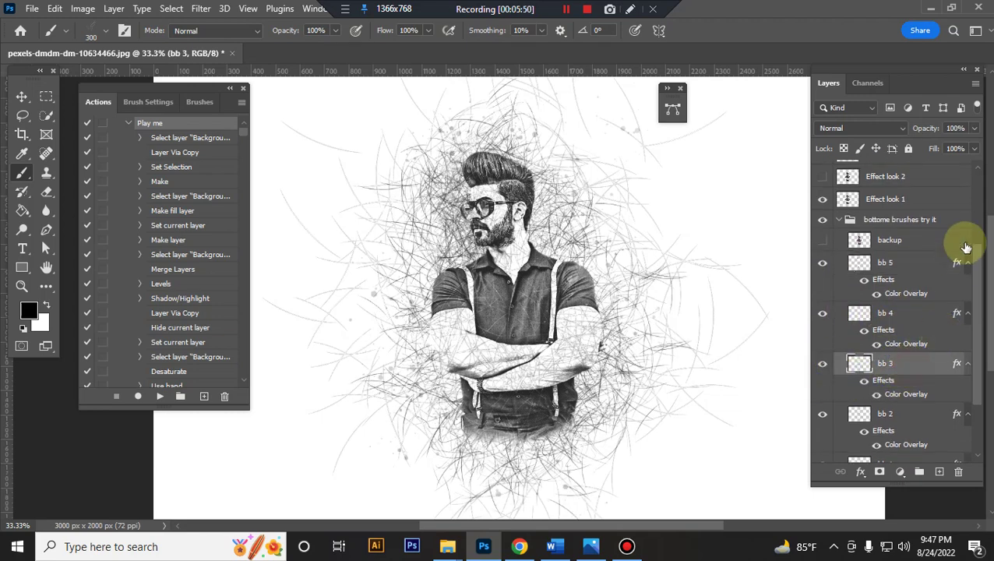
{"action": "left_click", "coordinate": [974, 129]}
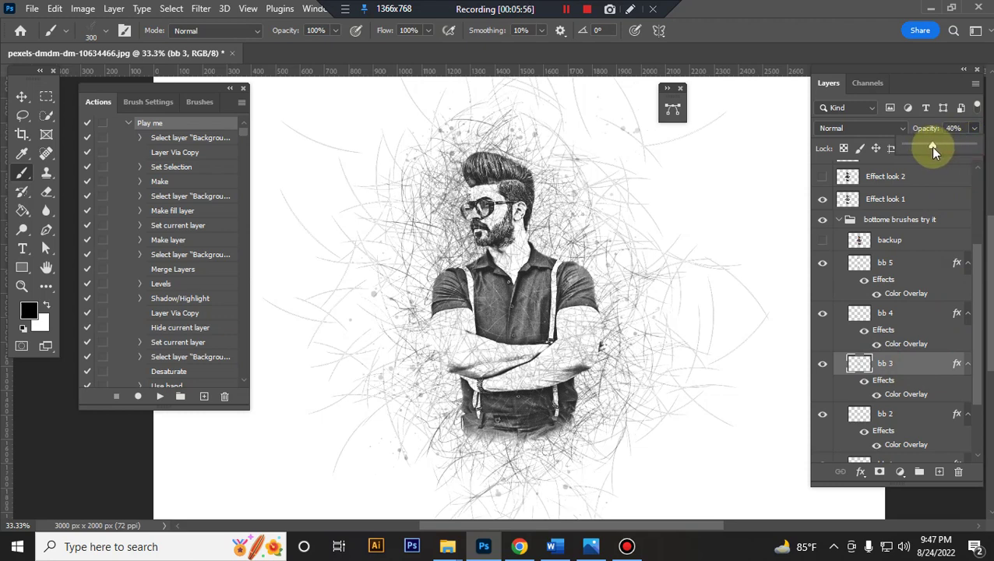
{"action": "scroll", "coordinate": [855, 388], "scroll_direction": "down", "scroll_amount": 3}
{"action": "left_click", "coordinate": [822, 350]}
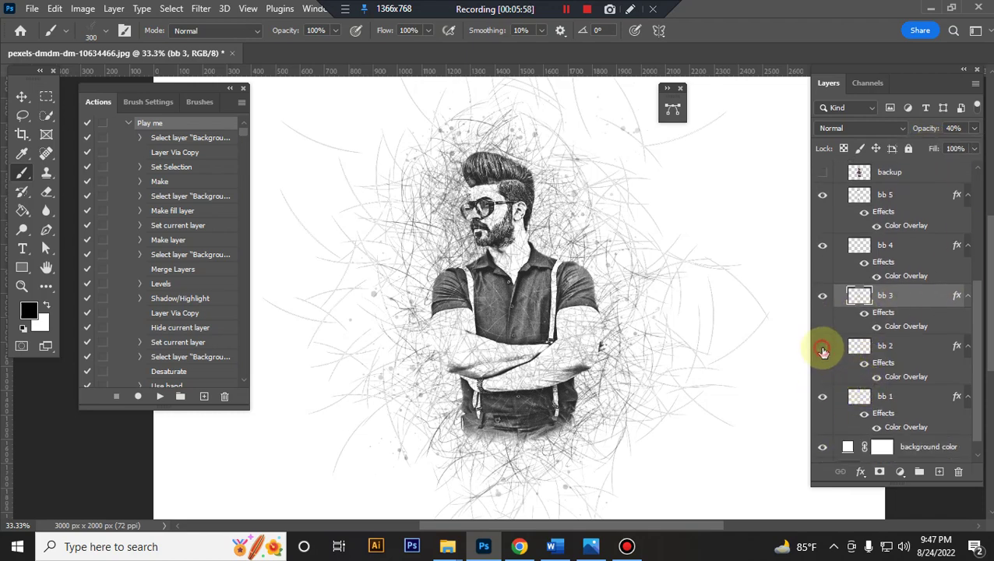
{"action": "left_click", "coordinate": [823, 351]}
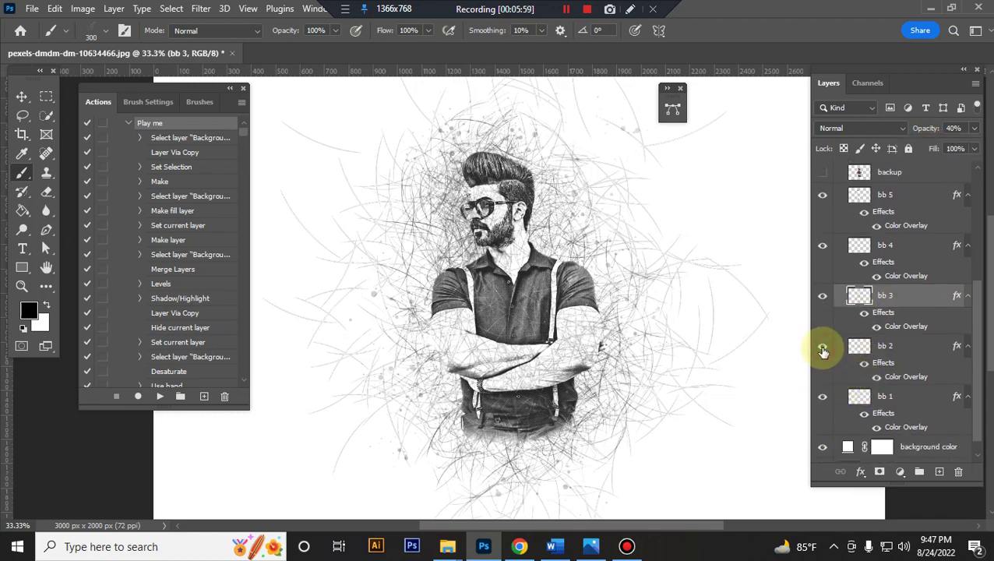
- Free-transform the bb 2 brush strokes up to about 112% and apply the scaling
{"action": "left_click", "coordinate": [912, 360]}
{"action": "key", "text": "ctrl+t"}
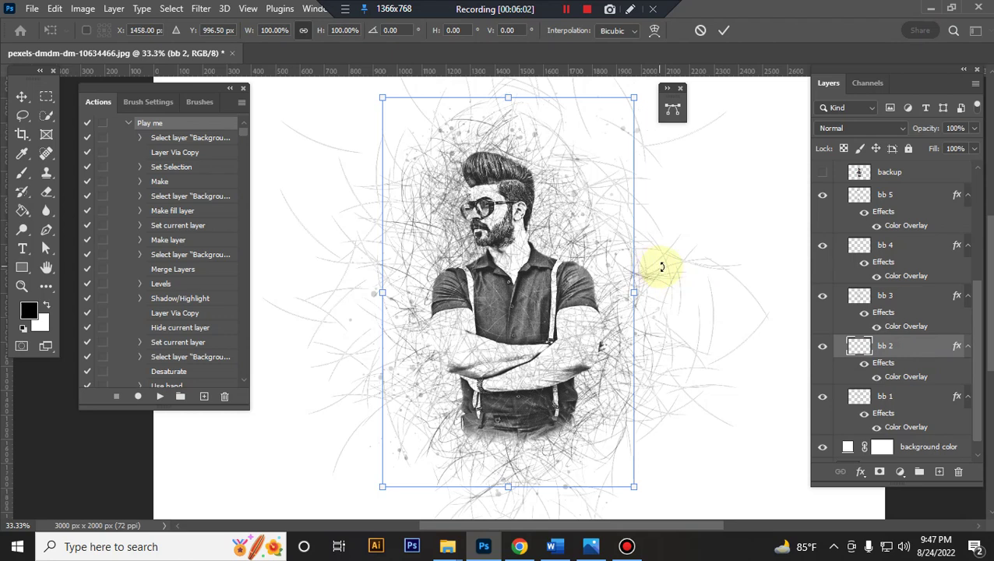
{"action": "key", "text": "ctrl+minus"}
{"action": "left_click_drag", "start_coordinate": [599, 146], "coordinate": [639, 142]}
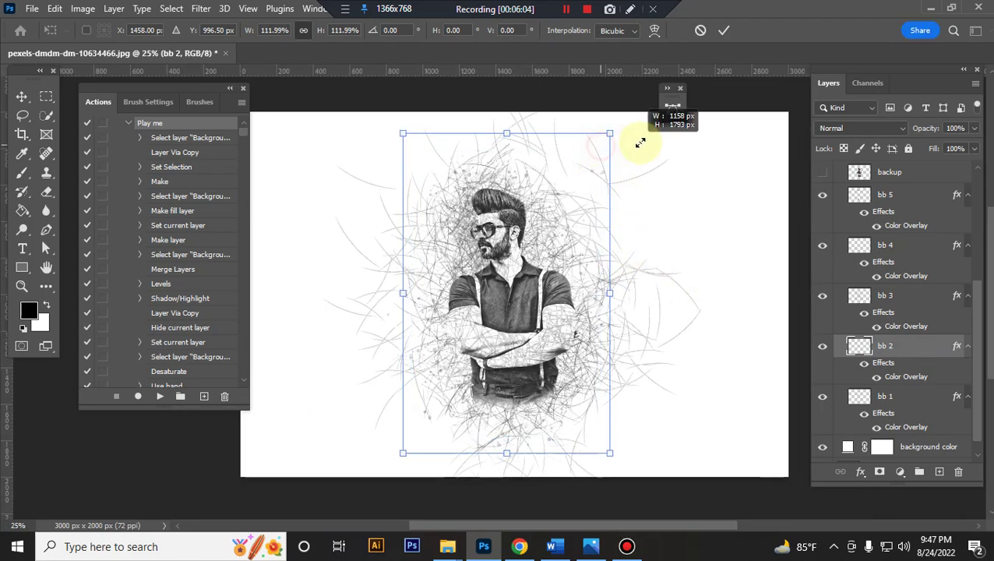
{"action": "key", "text": "Return"}
{"action": "key", "text": "b"}
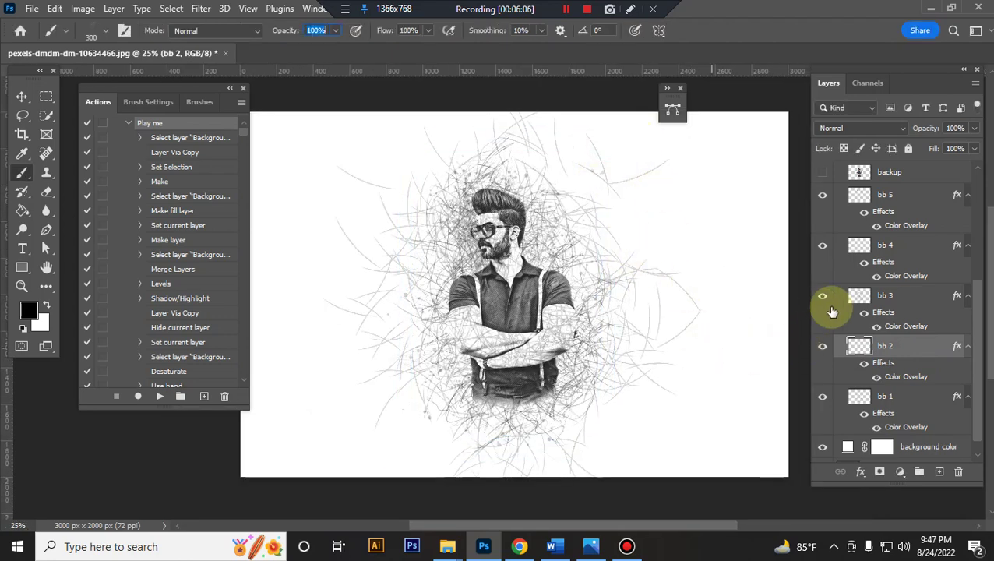
{"action": "scroll", "coordinate": [842, 215], "scroll_direction": "up", "scroll_amount": 3}
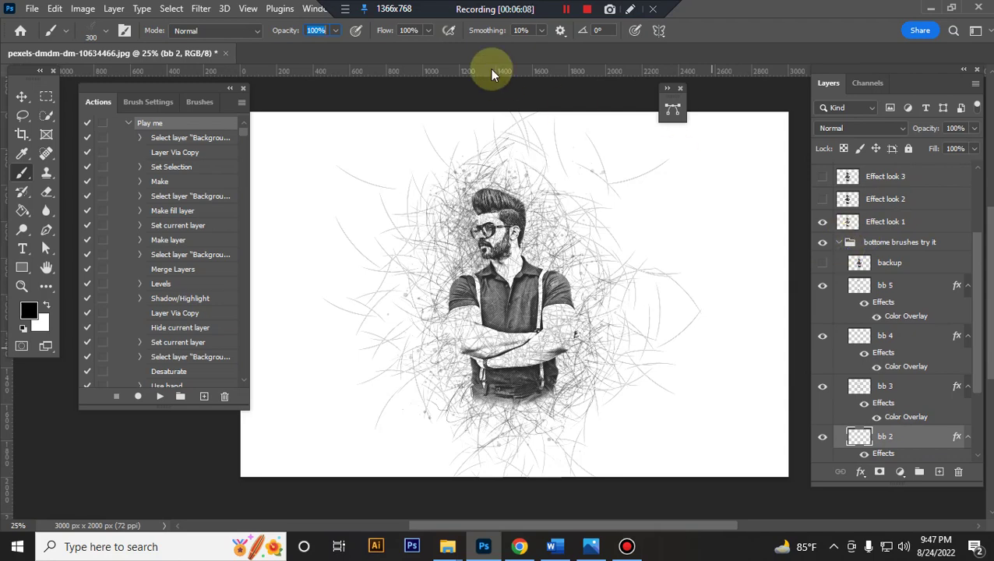